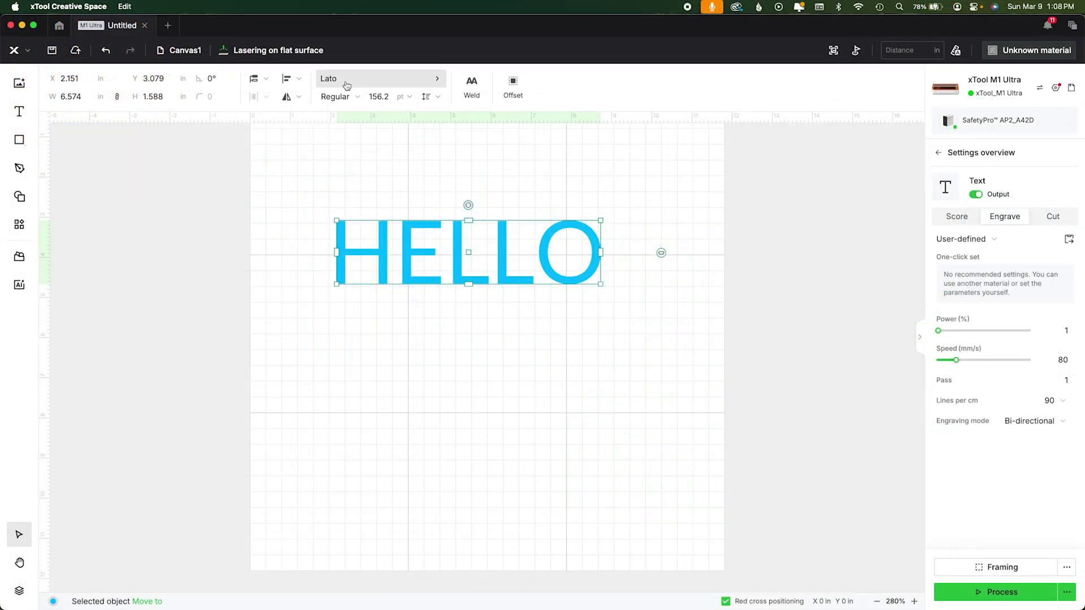
Step: Find the Bluberry typeface by searching for "blu" and apply it to the HELLO text
{"action": "left_click", "coordinate": [346, 84]}
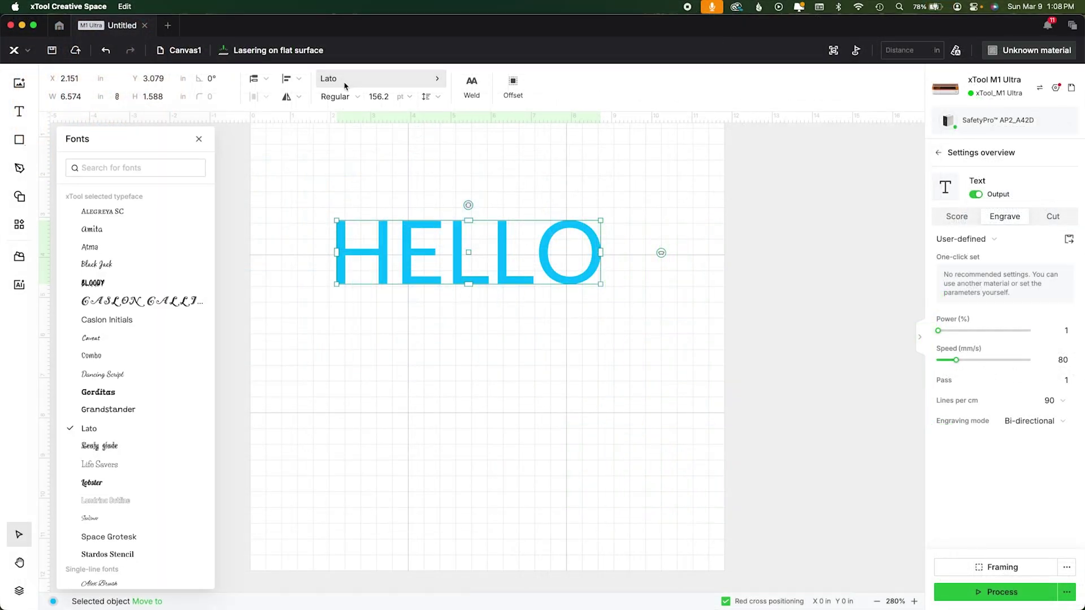
{"action": "left_click", "coordinate": [131, 166]}
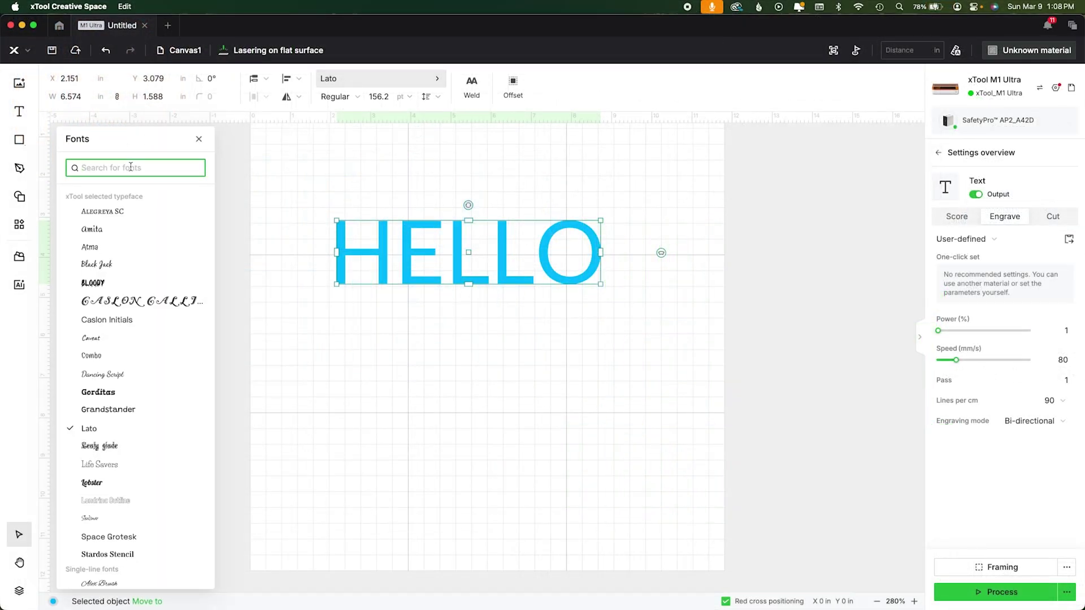
{"action": "type", "text": "blu"}
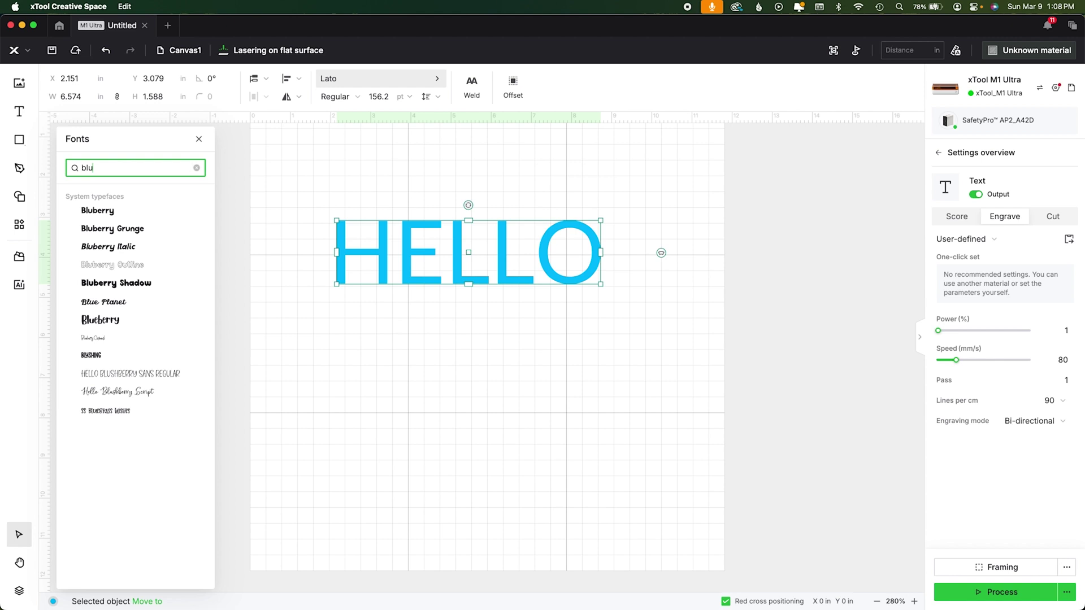
{"action": "left_click", "coordinate": [114, 210]}
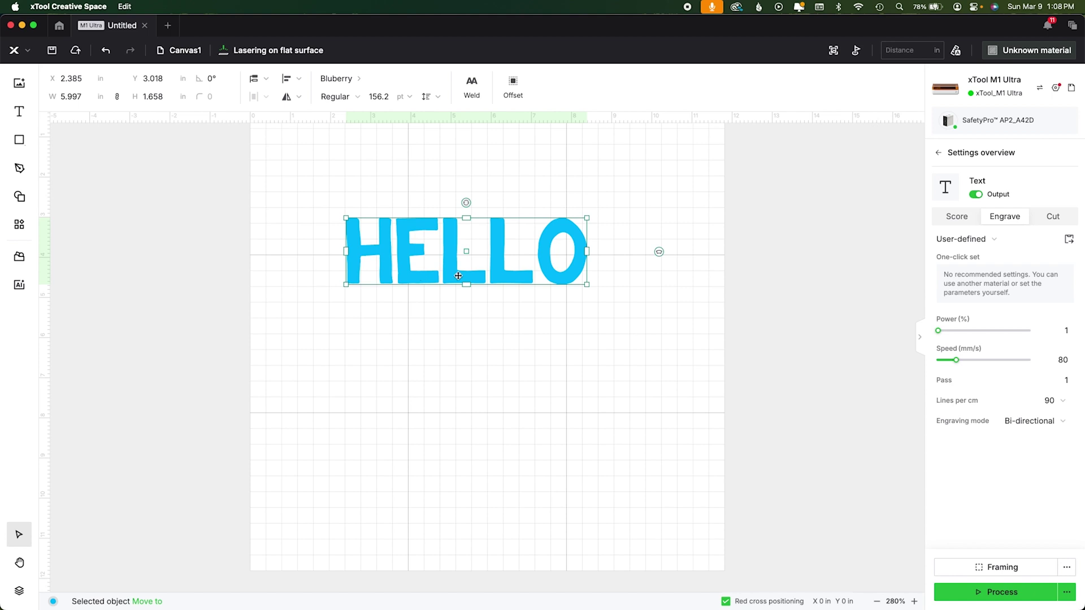
Step: Split the HELLO text into individual letters and display them in the object list
{"action": "right_click", "coordinate": [567, 278]}
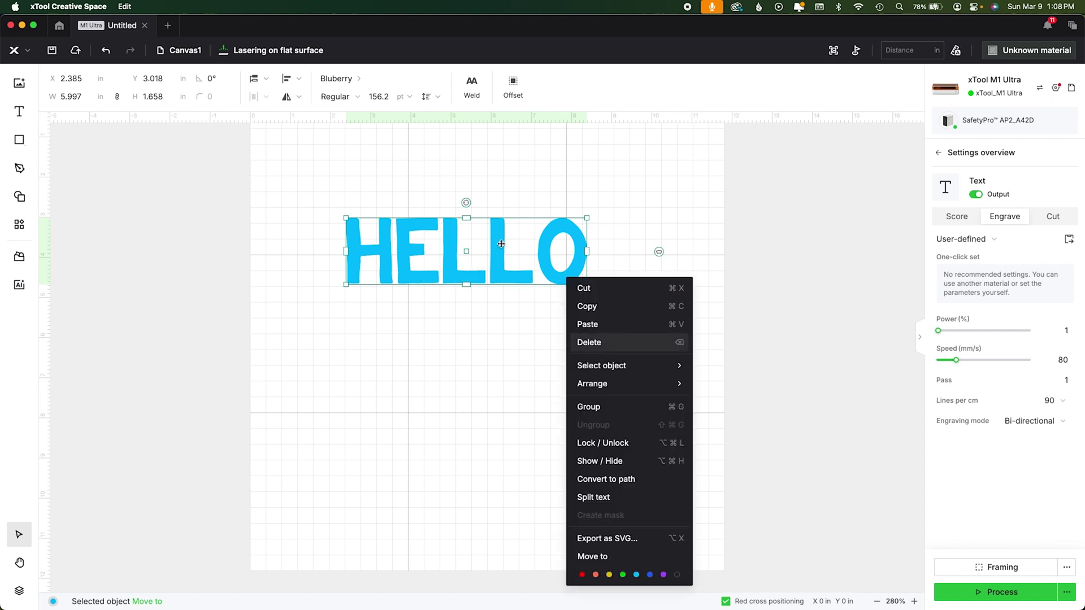
{"action": "left_click", "coordinate": [598, 498]}
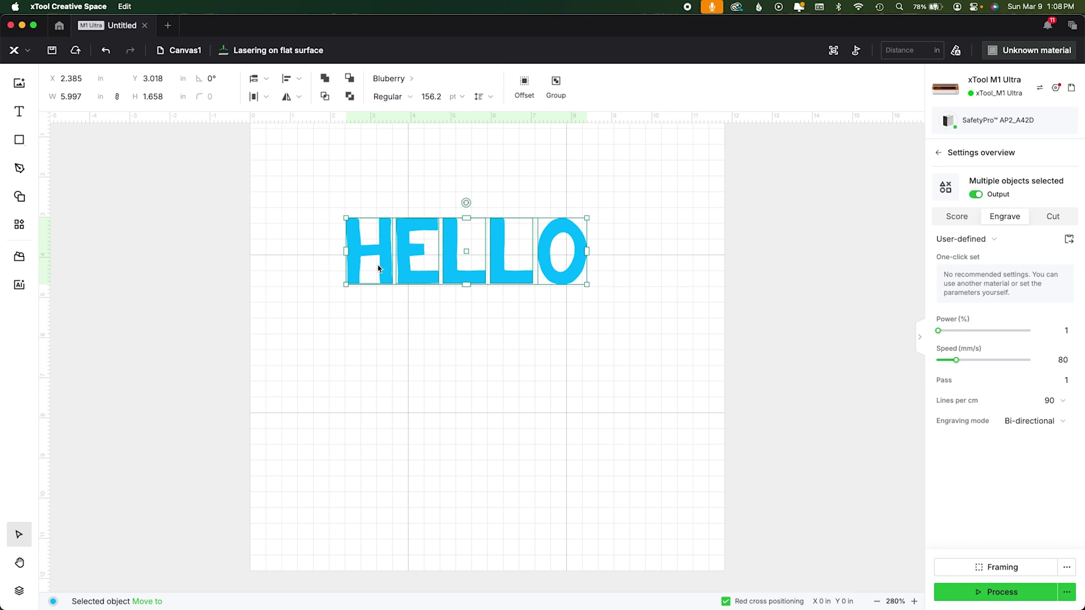
{"action": "left_click", "coordinate": [513, 347]}
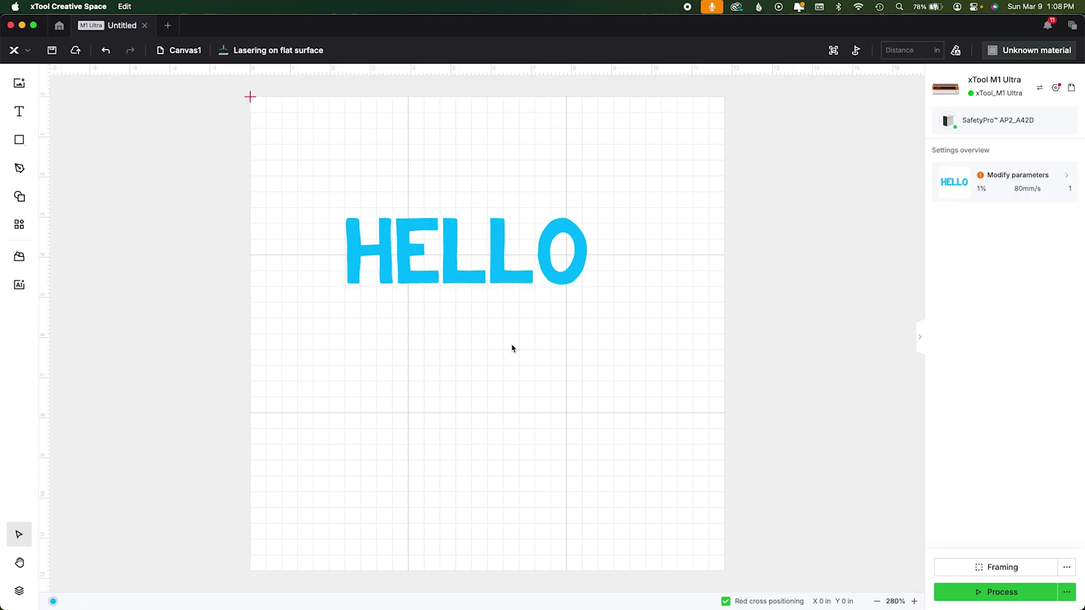
{"action": "left_click", "coordinate": [18, 591]}
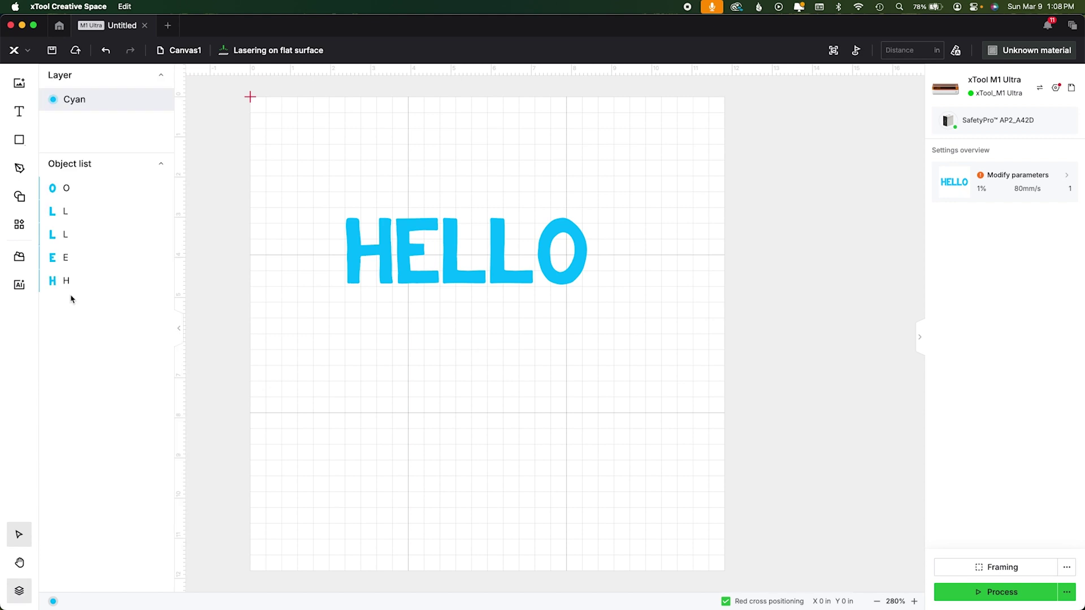
Step: Edit the separate letter H to read "BY" and change it back to "H"
{"action": "left_click", "coordinate": [362, 271]}
{"action": "double_click", "coordinate": [359, 265]}
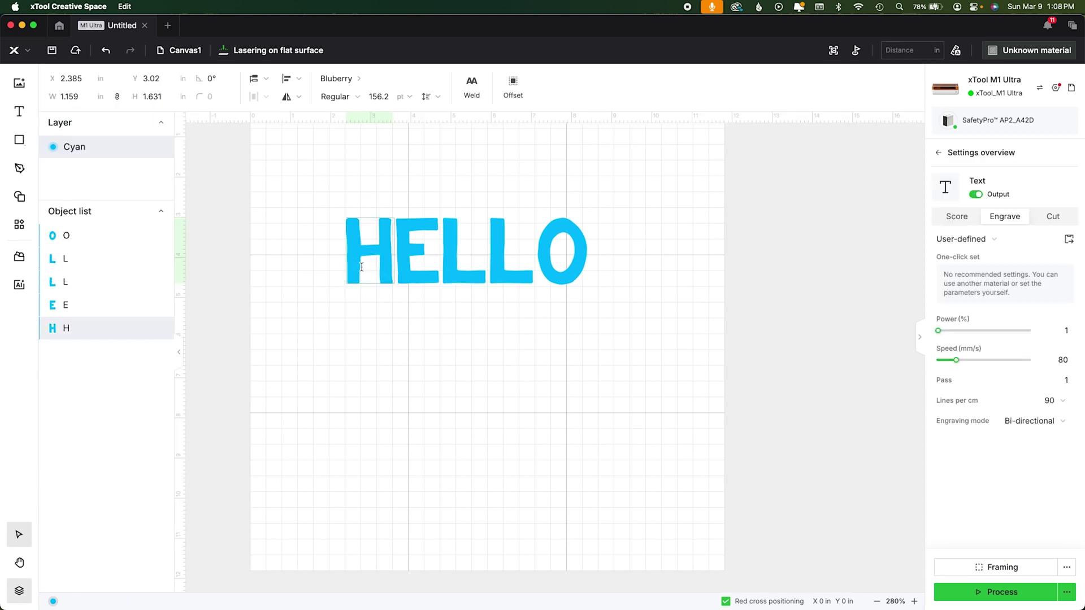
{"action": "key", "text": "super+a"}
{"action": "type", "text": "BY"}
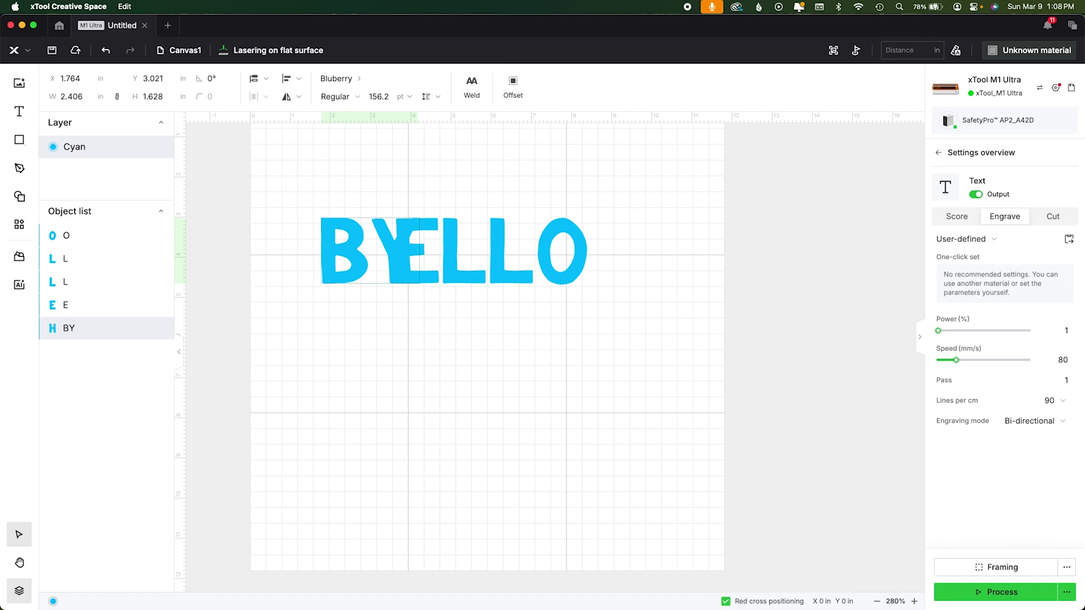
{"action": "key", "text": "BackSpace"}
{"action": "key", "text": "BackSpace"}
{"action": "type", "text": "H"}
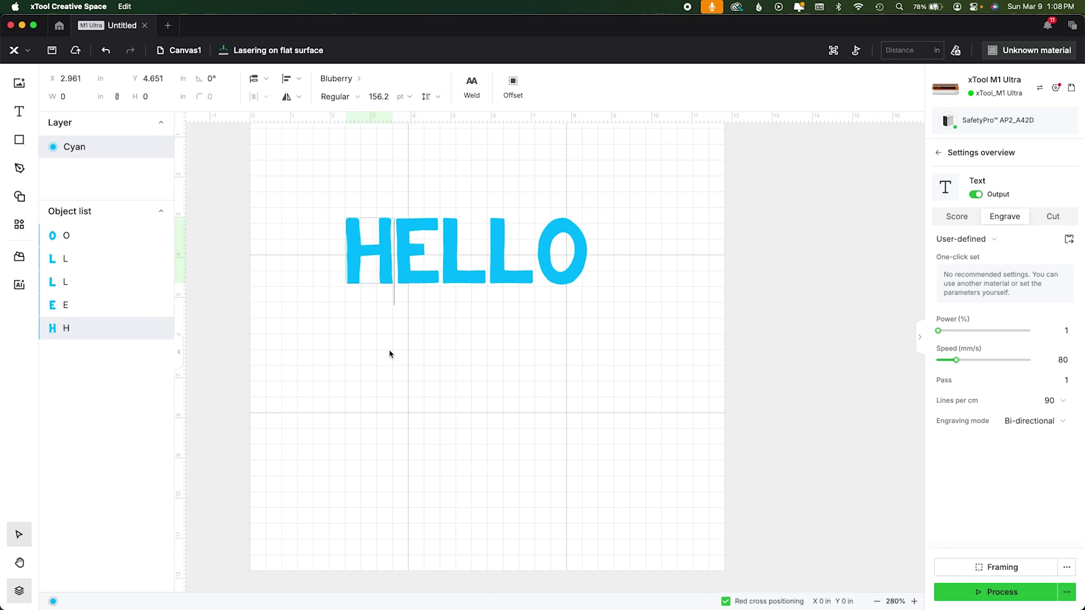
{"action": "key", "text": "Escape"}
Step: Tilt the H and the first L slightly counterclockwise, and shift E, both Ls and O left into a staggered, overlapping arrangement
{"action": "left_click_drag", "start_coordinate": [372, 204], "coordinate": [369, 201]}
{"action": "left_click_drag", "start_coordinate": [425, 230], "coordinate": [416, 195]}
{"action": "mouse_move", "coordinate": [456, 274]}
{"action": "left_mouse_down"}
{"action": "mouse_move", "coordinate": [443, 274]}
{"action": "mouse_move", "coordinate": [449, 287]}
{"action": "left_mouse_up"}
{"action": "left_click_drag", "start_coordinate": [463, 209], "coordinate": [445, 209]}
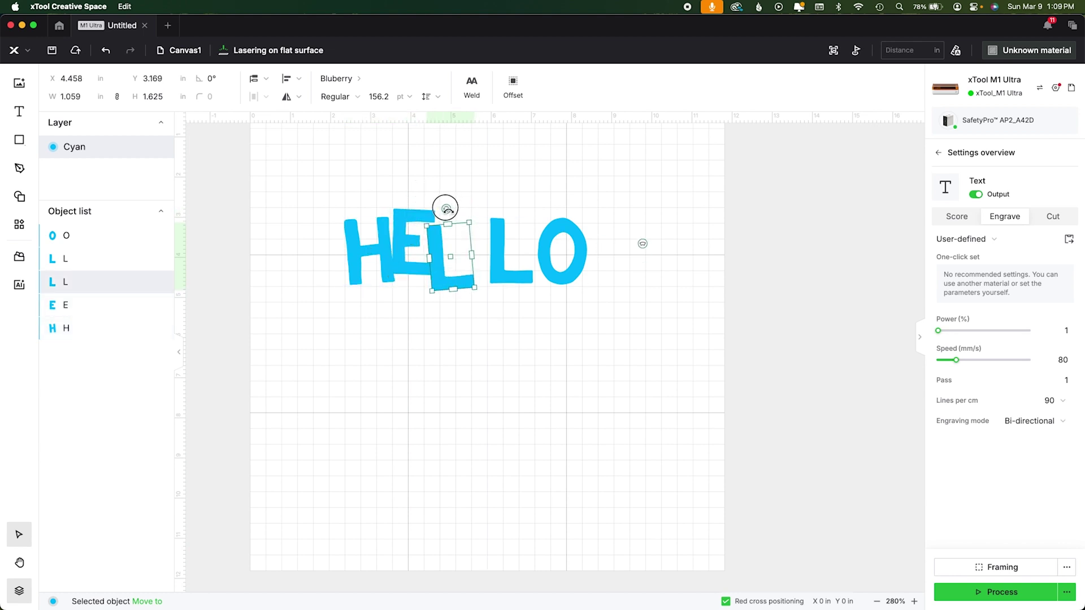
{"action": "left_click_drag", "start_coordinate": [494, 244], "coordinate": [469, 244]}
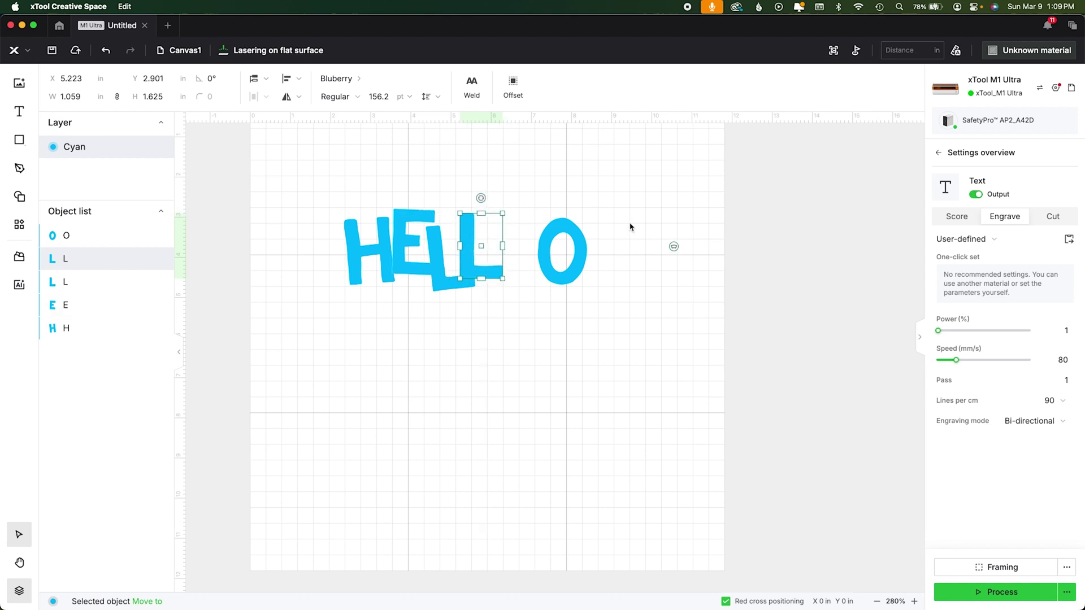
{"action": "left_click_drag", "start_coordinate": [584, 249], "coordinate": [534, 247]}
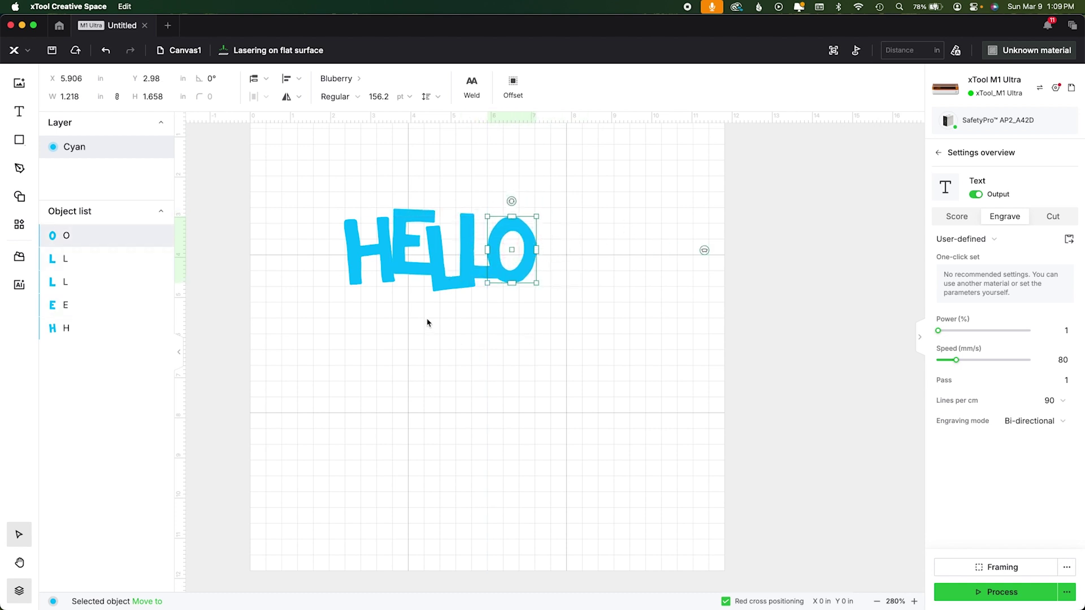
Step: Select all five overlapping HELLO letters and unite them into a single shape
{"action": "left_click", "coordinate": [339, 186]}
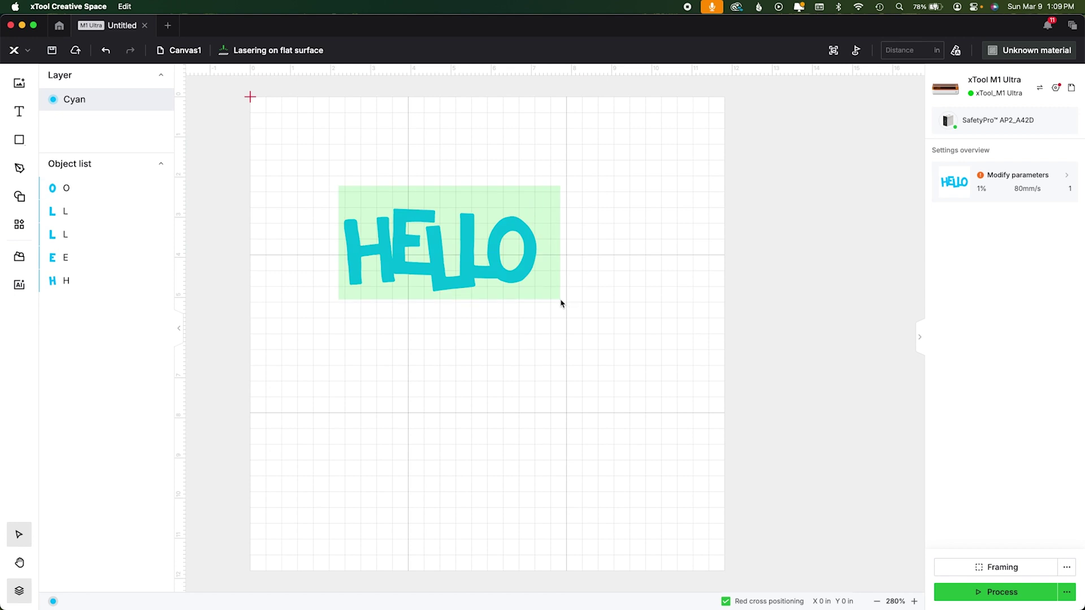
{"action": "left_click_drag", "start_coordinate": [561, 304], "coordinate": [561, 304]}
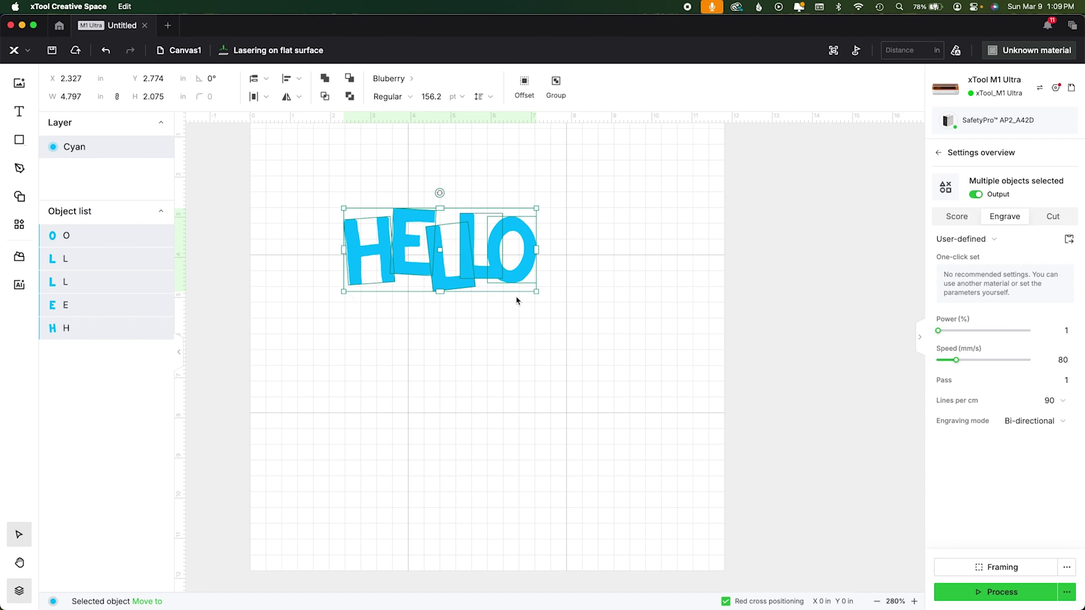
{"action": "left_click", "coordinate": [324, 79]}
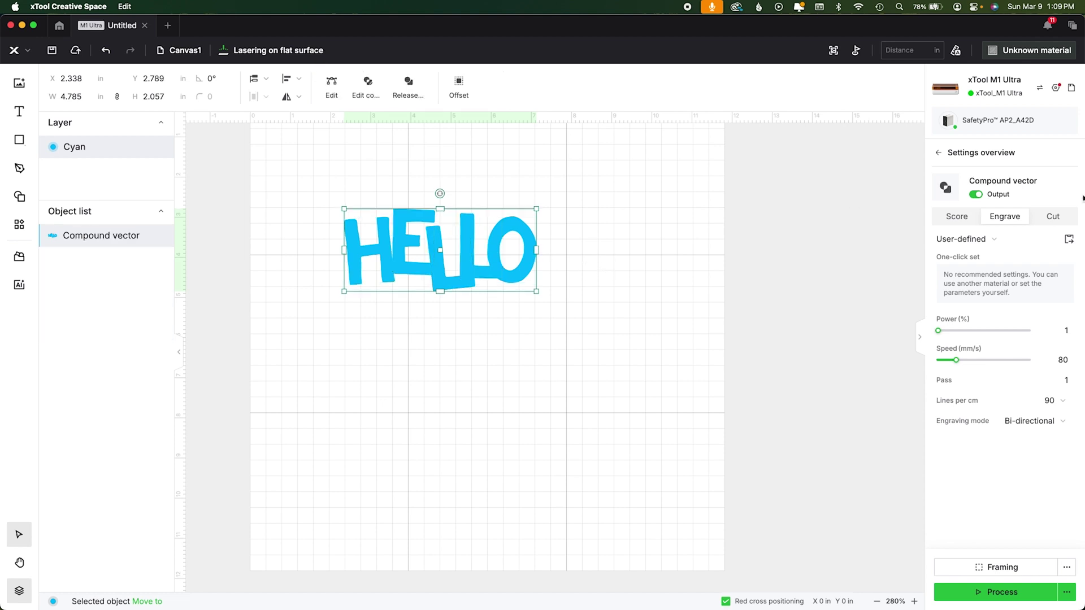
Step: Preview the united HELLO as a Cut outline, return it to Engrave, and move it to the upper-left area of the canvas
{"action": "left_click", "coordinate": [1052, 216]}
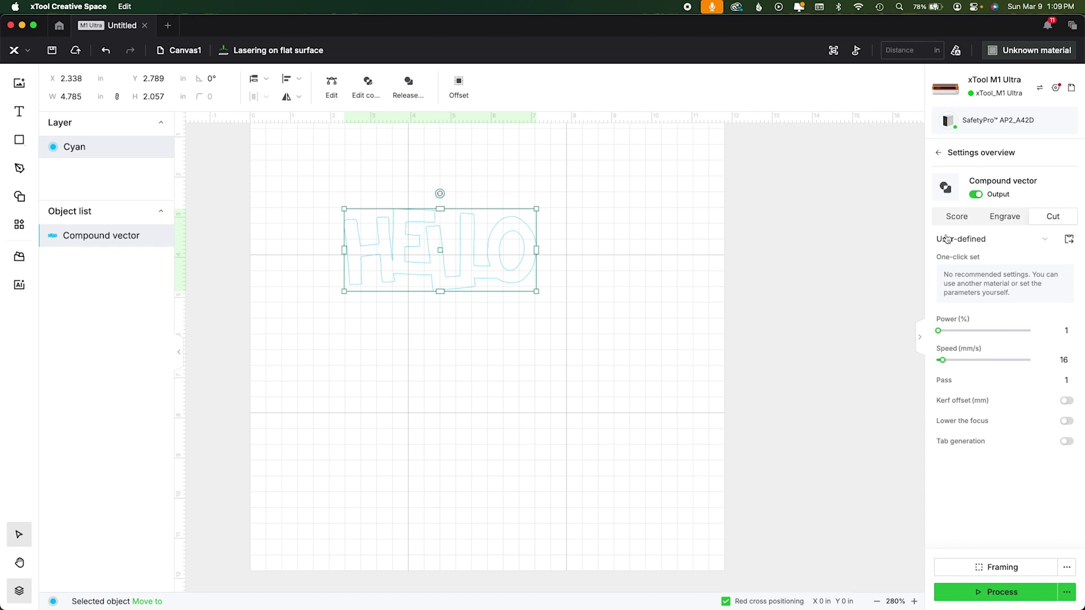
{"action": "left_click", "coordinate": [1004, 216]}
{"action": "left_click_drag", "start_coordinate": [473, 219], "coordinate": [432, 177]}
{"action": "left_click", "coordinate": [452, 279]}
Step: Add a new text object reading "HELLO" below the united word
{"action": "key", "text": "t"}
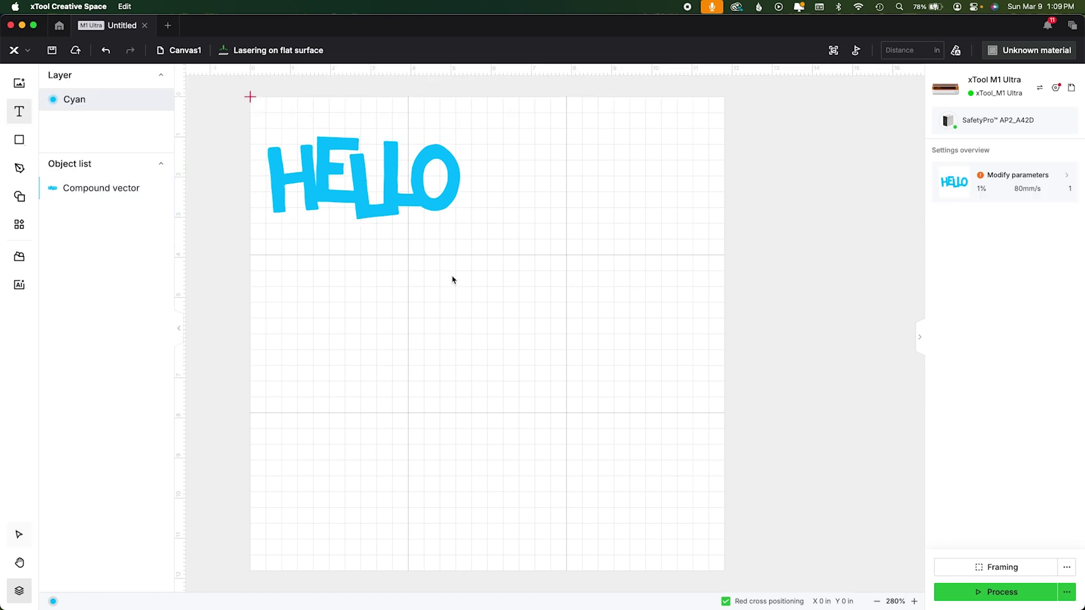
{"action": "left_click", "coordinate": [451, 275]}
{"action": "type", "text": "HELLO"}
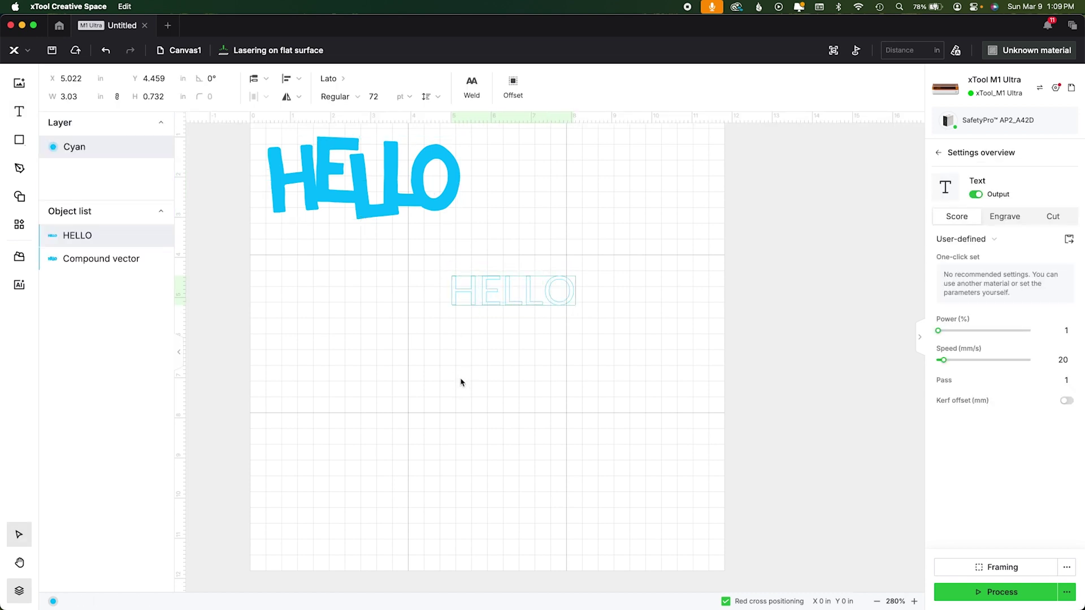
{"action": "key", "text": "Escape"}
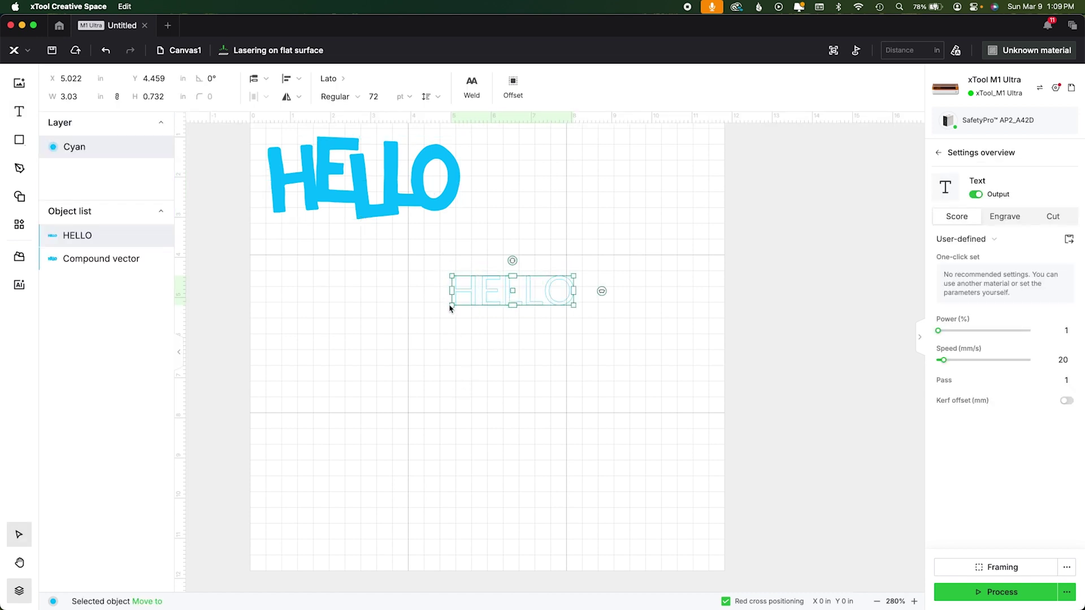
Step: Enlarge the new HELLO text to about 7.97 in wide and set it to Engrave, positioned below the united word
{"action": "left_click_drag", "start_coordinate": [452, 306], "coordinate": [392, 355]}
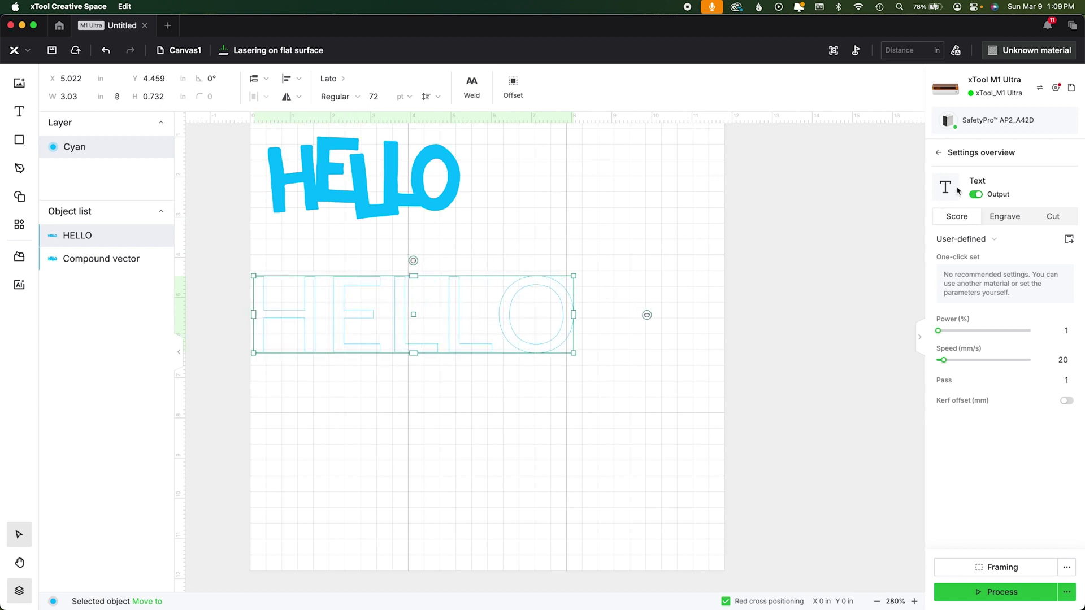
{"action": "left_click", "coordinate": [992, 219]}
{"action": "left_click_drag", "start_coordinate": [473, 325], "coordinate": [519, 310]}
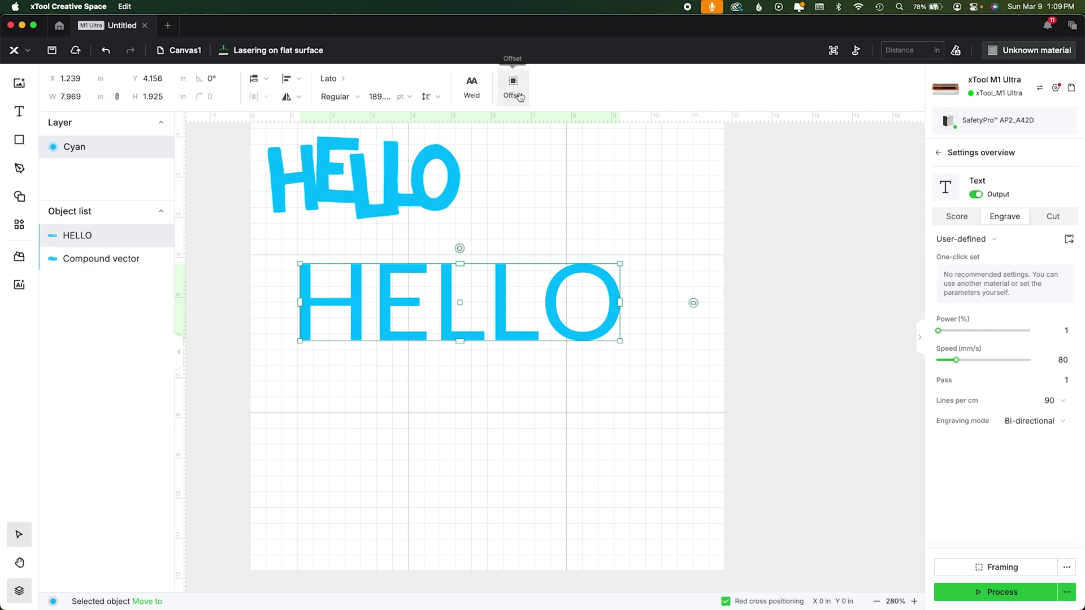
Step: Split the lower HELLO into separate letters and move E, both Ls and O left to tighten the spacing
{"action": "right_click", "coordinate": [513, 316]}
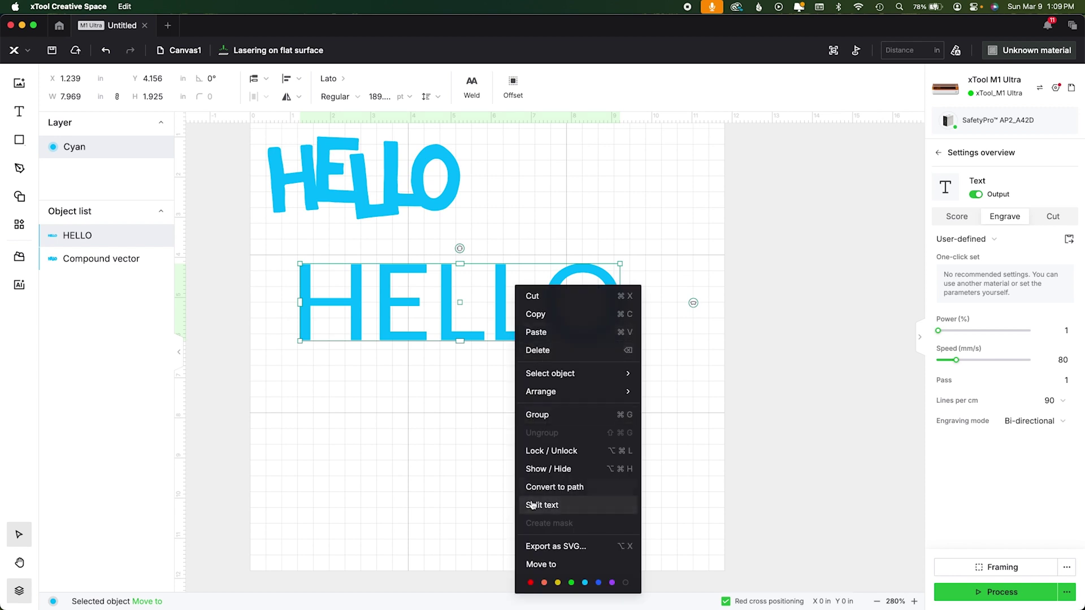
{"action": "left_click", "coordinate": [467, 441]}
{"action": "left_click_drag", "start_coordinate": [393, 340], "coordinate": [385, 337]}
{"action": "left_click_drag", "start_coordinate": [451, 338], "coordinate": [439, 339]}
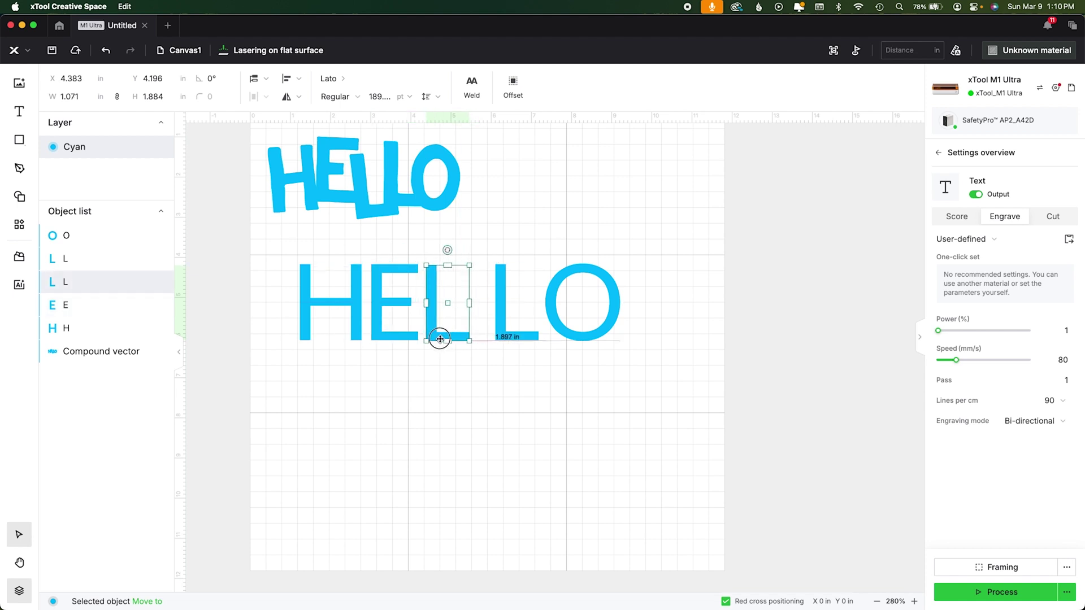
{"action": "left_click_drag", "start_coordinate": [518, 337], "coordinate": [503, 340]}
{"action": "left_click_drag", "start_coordinate": [568, 339], "coordinate": [542, 341]}
{"action": "key", "text": "Left"}
{"action": "key", "text": "Left"}
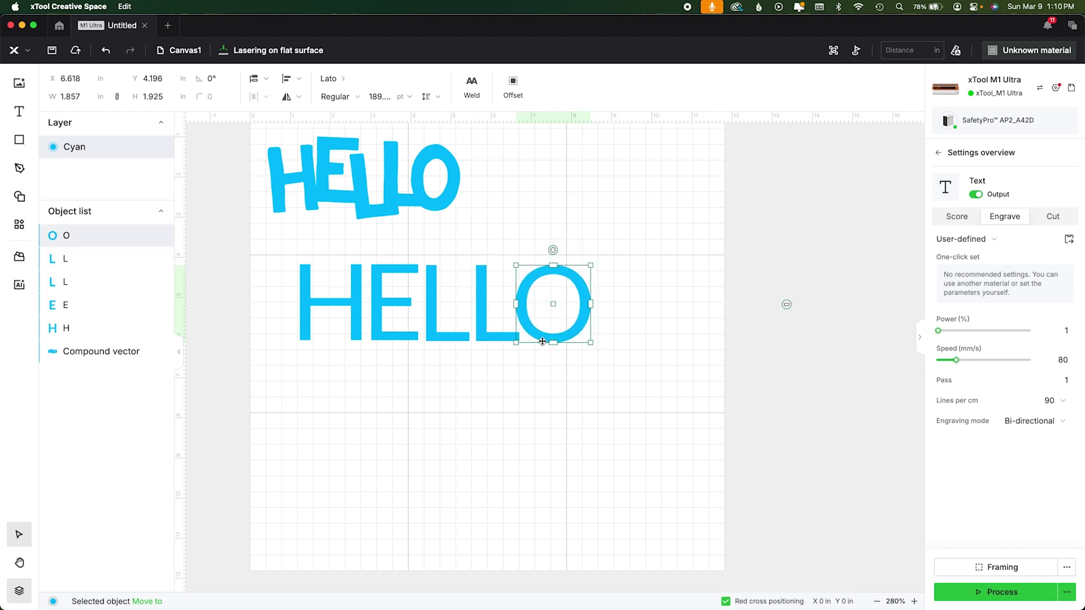
{"action": "left_click", "coordinate": [444, 371]}
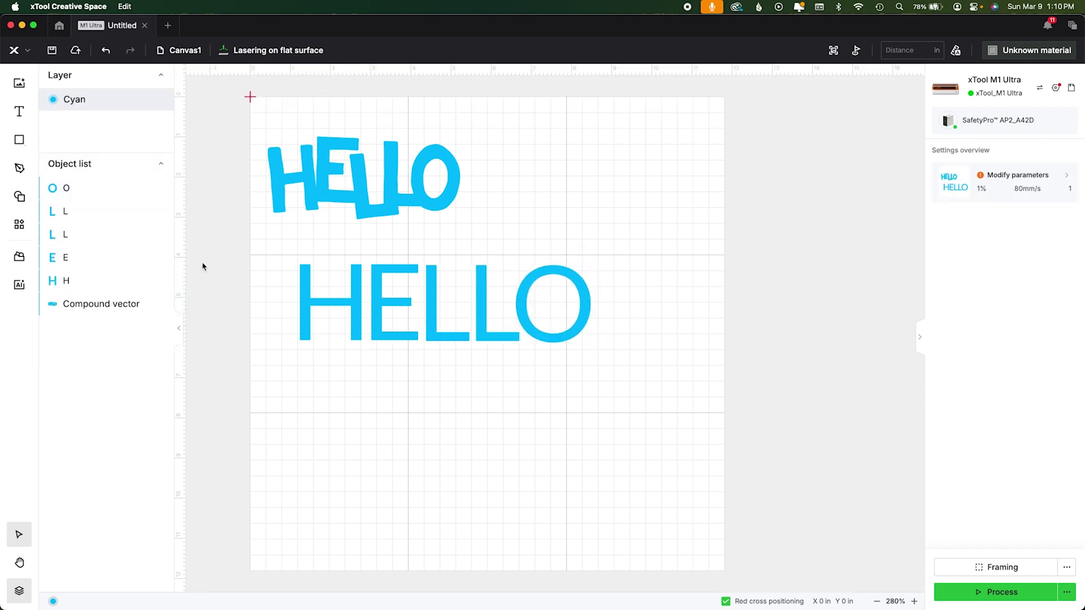
Step: Select the five letters of the lower HELLO and distribute them horizontally
{"action": "left_click_drag", "start_coordinate": [258, 272], "coordinate": [607, 354]}
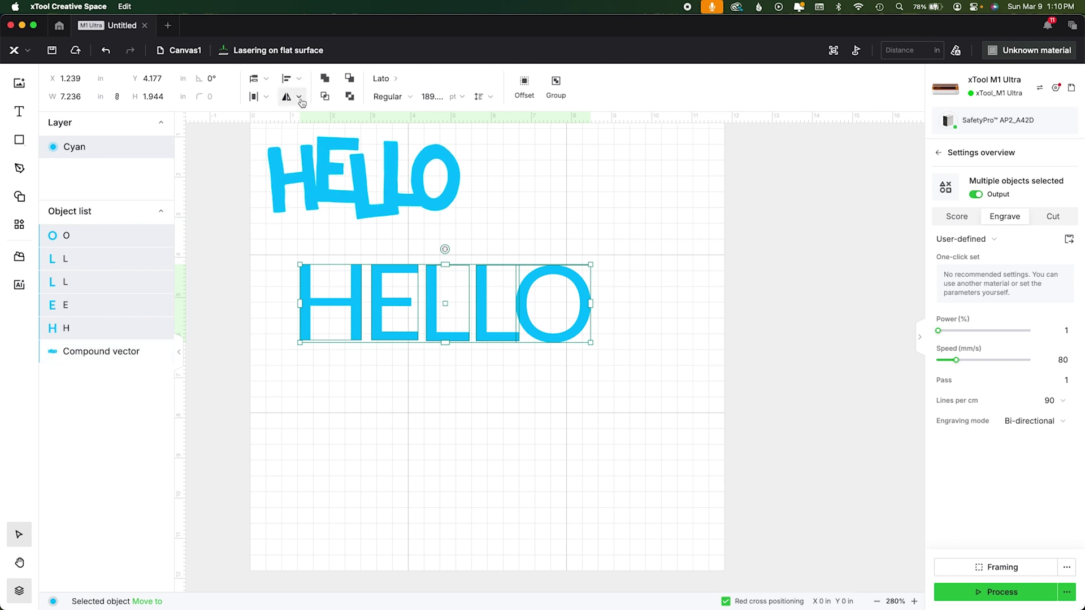
{"action": "left_click", "coordinate": [266, 97]}
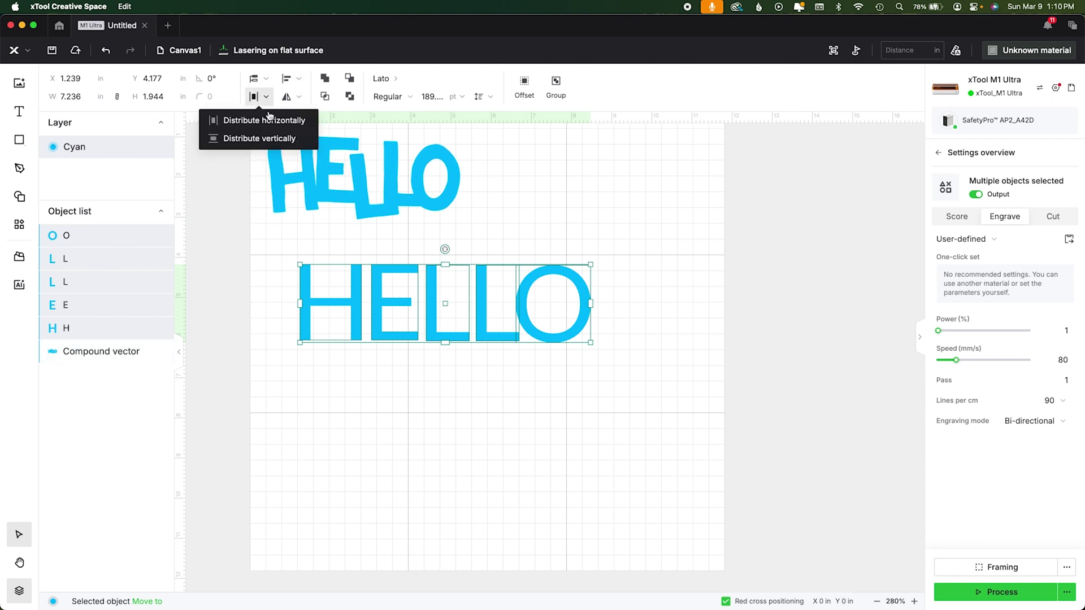
{"action": "left_click", "coordinate": [245, 122]}
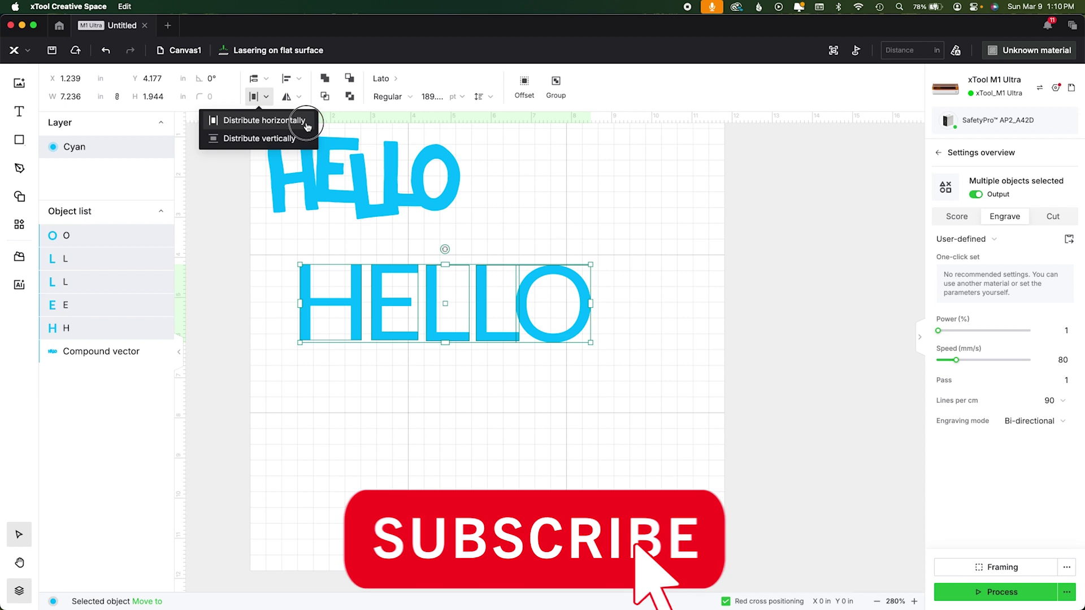
{"action": "left_click", "coordinate": [364, 351]}
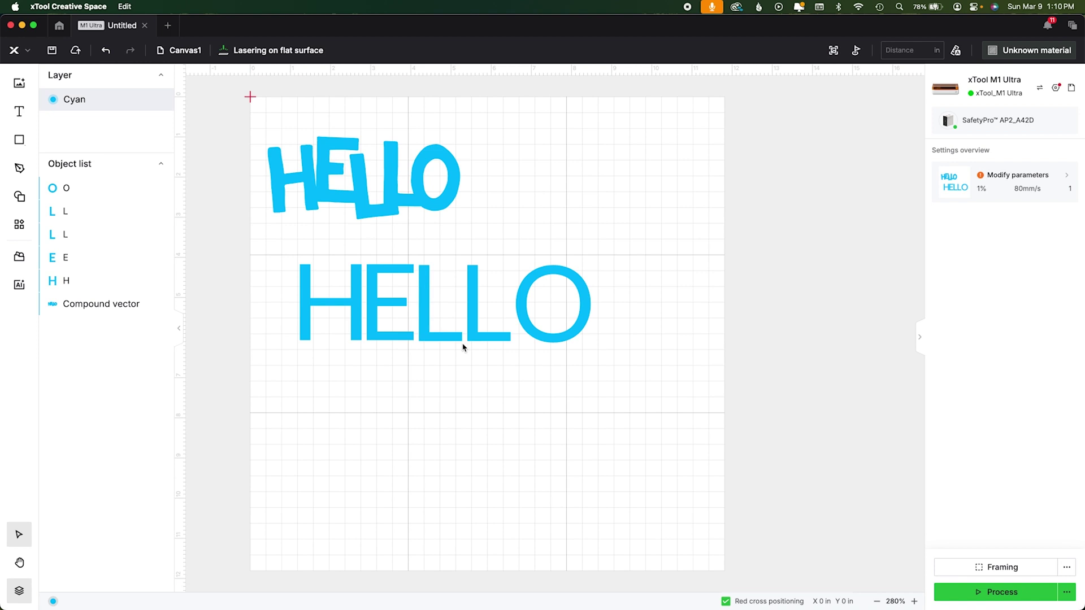
Step: Nudge the O of the lower HELLO left to X 6.46 in, up against the second L
{"action": "left_click", "coordinate": [538, 341]}
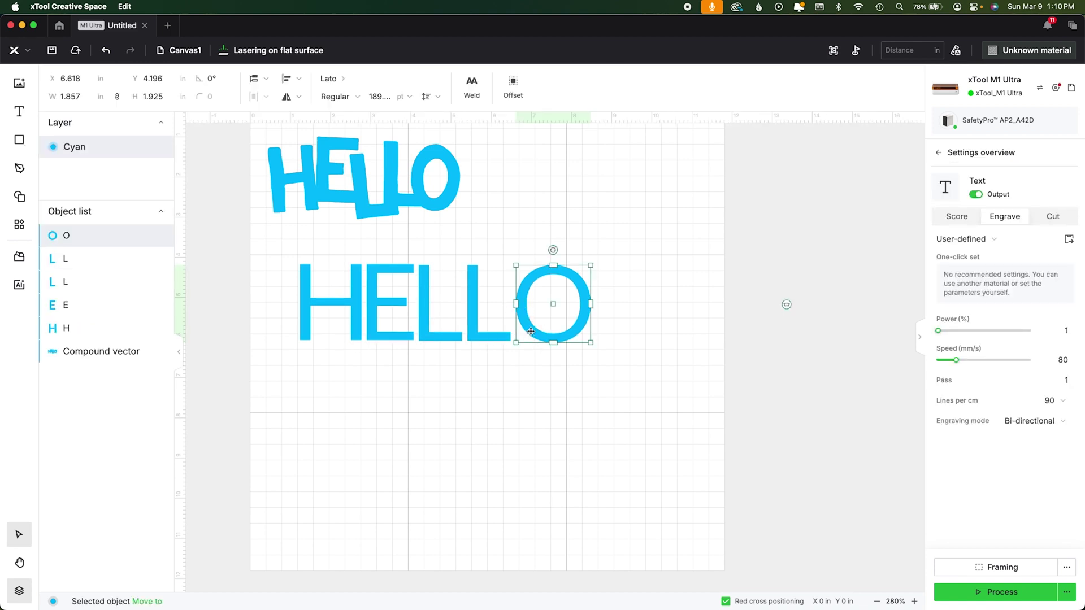
{"action": "key", "text": "Left"}
{"action": "key", "text": "Left"}
{"action": "key", "text": "Left"}
{"action": "key", "text": "Left"}
{"action": "key", "text": "Left"}
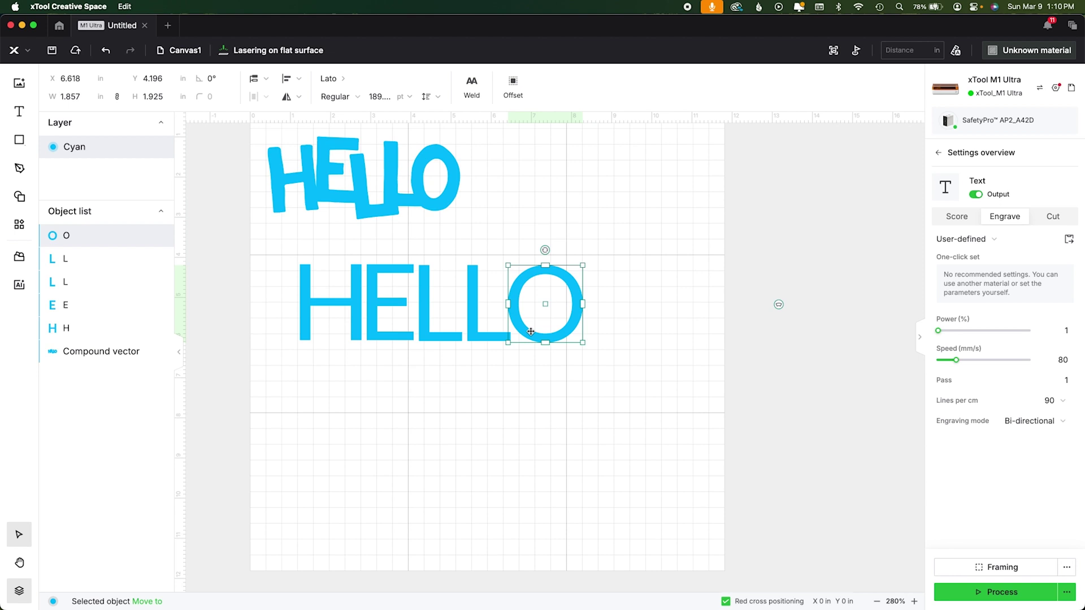
{"action": "key", "text": "Left"}
{"action": "key", "text": "Right"}
{"action": "key", "text": "Right"}
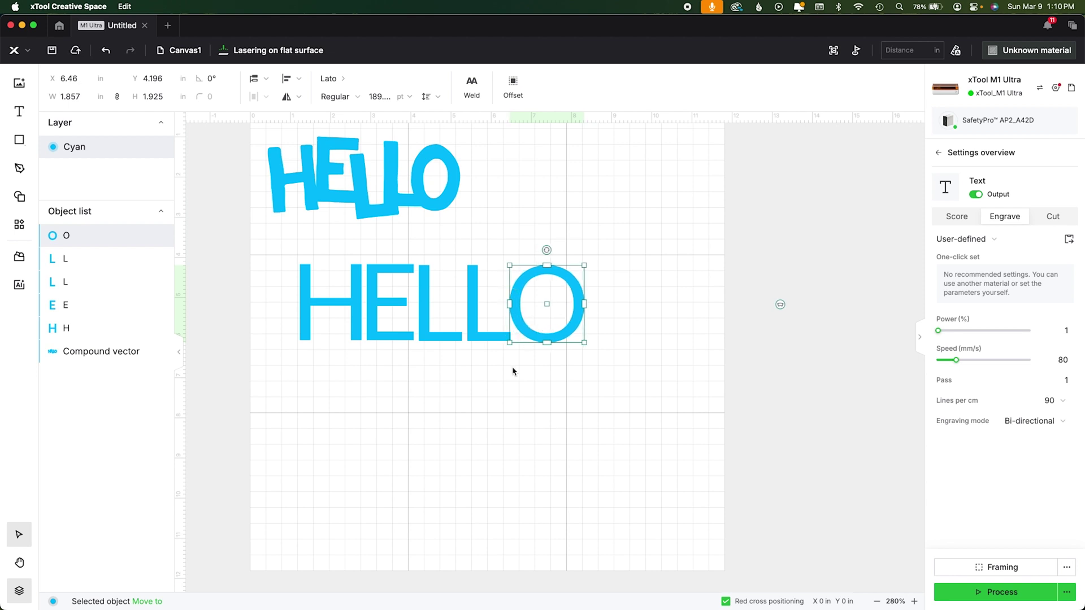
{"action": "left_click", "coordinate": [513, 372]}
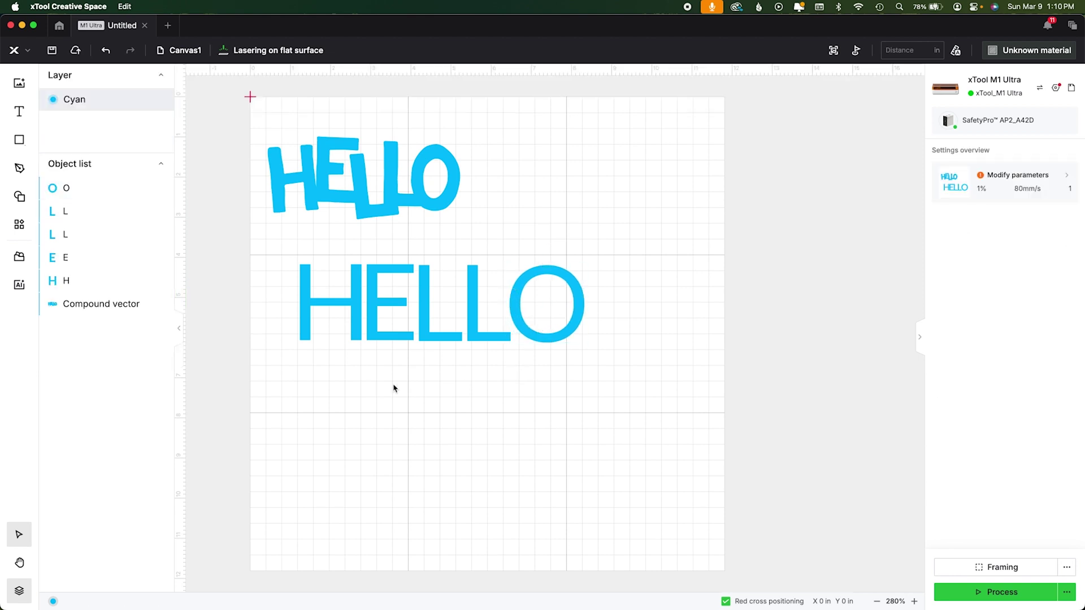
Step: Draw a thin rectangle about 6.27 in wide and 0.06 in high along the base of the lower HELLO
{"action": "left_click", "coordinate": [19, 140]}
{"action": "left_click", "coordinate": [71, 157]}
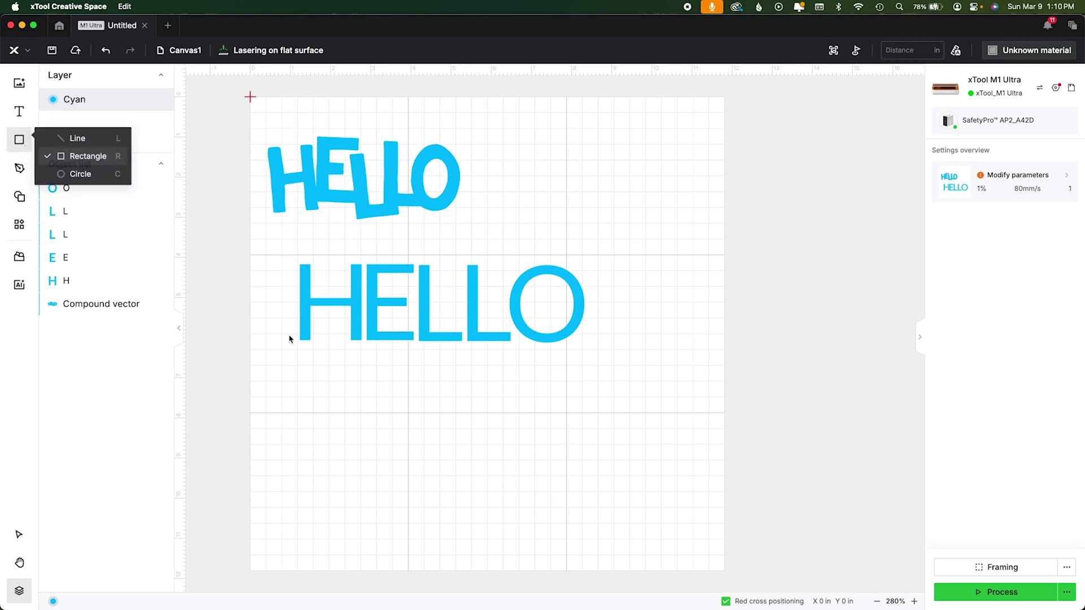
{"action": "left_click_drag", "start_coordinate": [300, 340], "coordinate": [552, 341]}
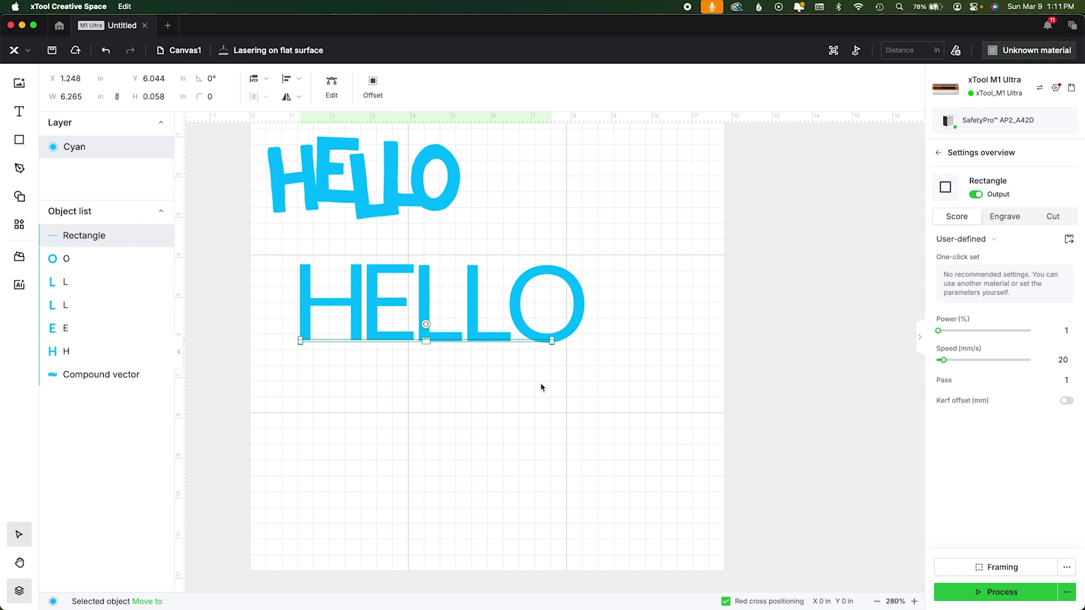
Step: Align the lower HELLO's five letters and the thin rectangle to their bottom edges
{"action": "left_click_drag", "start_coordinate": [262, 244], "coordinate": [554, 293]}
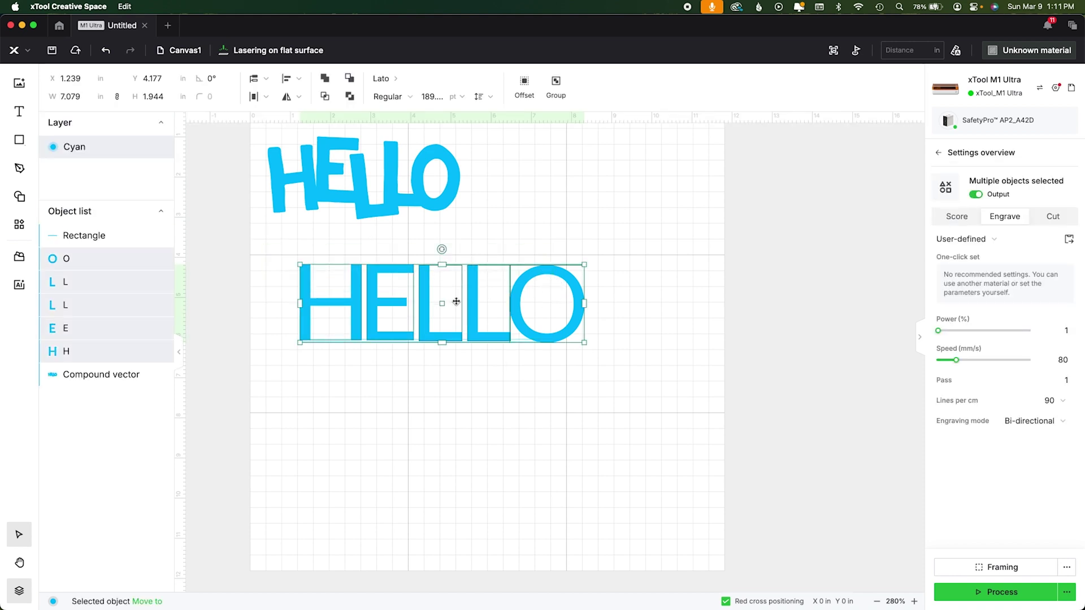
{"action": "left_click", "coordinate": [299, 79]}
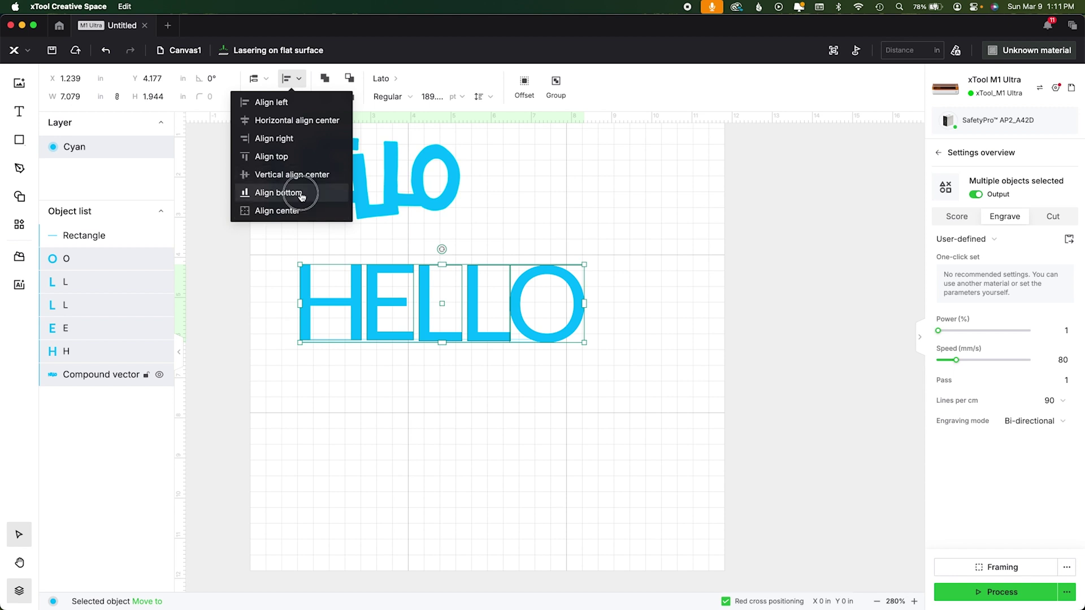
{"action": "left_click", "coordinate": [277, 192]}
{"action": "left_click", "coordinate": [429, 362]}
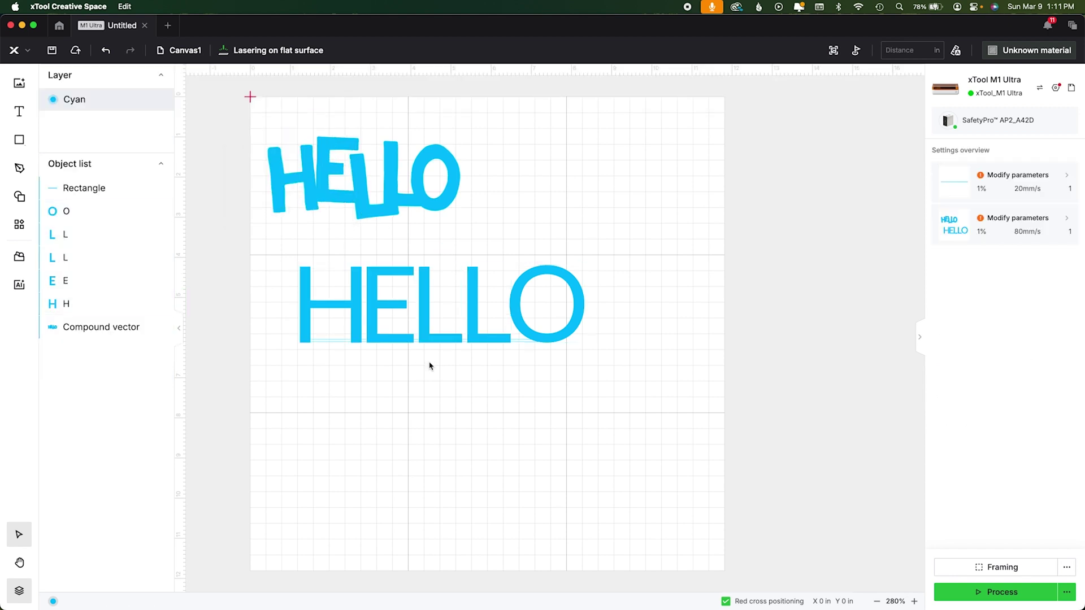
{"action": "left_click_drag", "start_coordinate": [240, 285], "coordinate": [572, 367]}
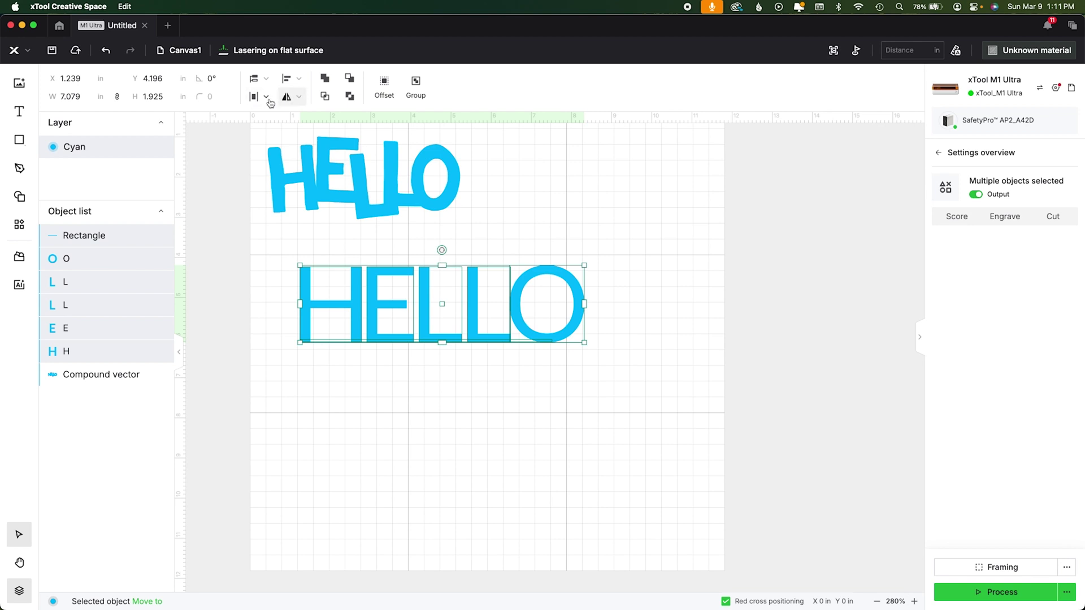
{"action": "left_click", "coordinate": [290, 81]}
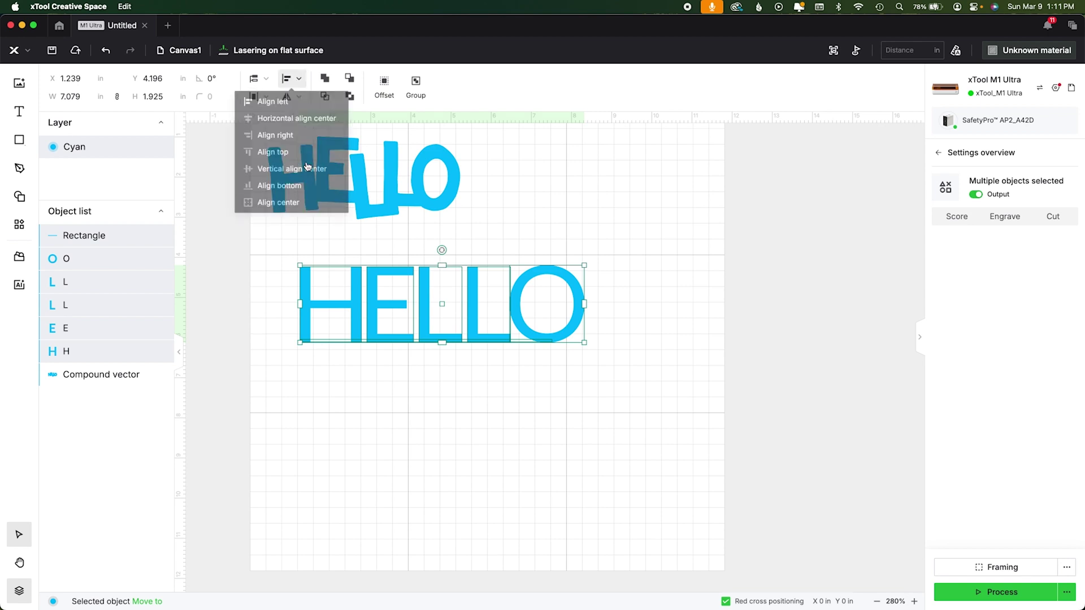
{"action": "left_click", "coordinate": [297, 194]}
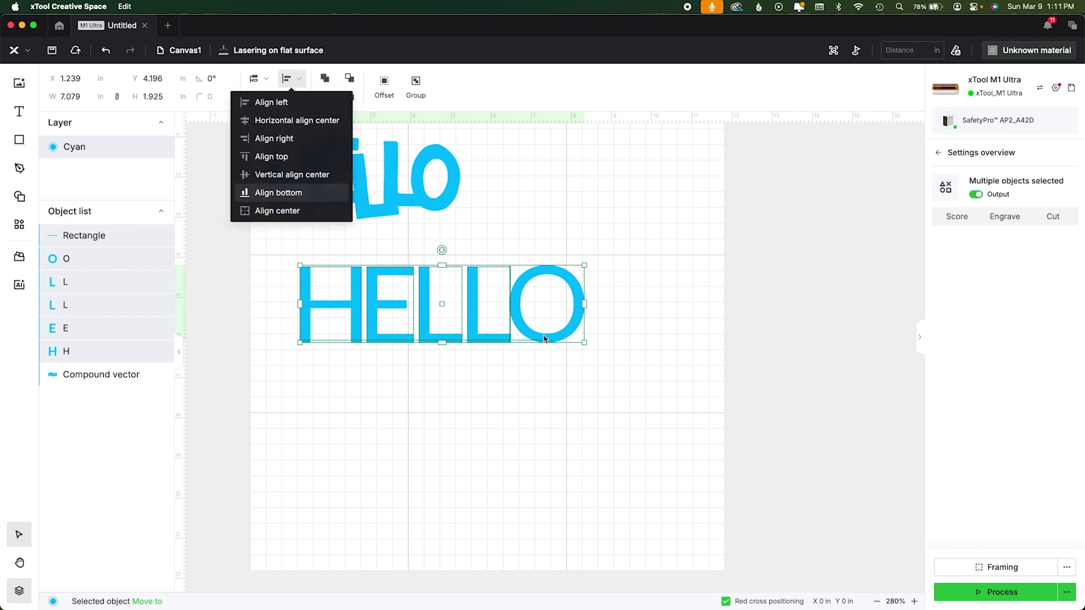
{"action": "left_click", "coordinate": [518, 368]}
Step: Nudge the O of the lower HELLO left to X 6.303 in so it overlaps the second L
{"action": "left_click", "coordinate": [331, 345]}
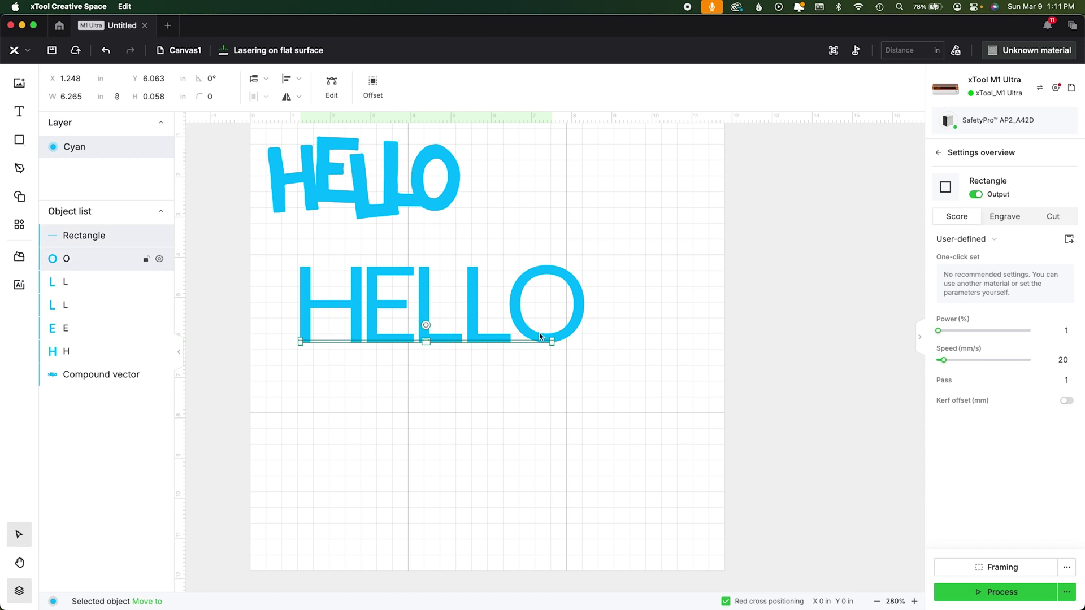
{"action": "left_click", "coordinate": [582, 323]}
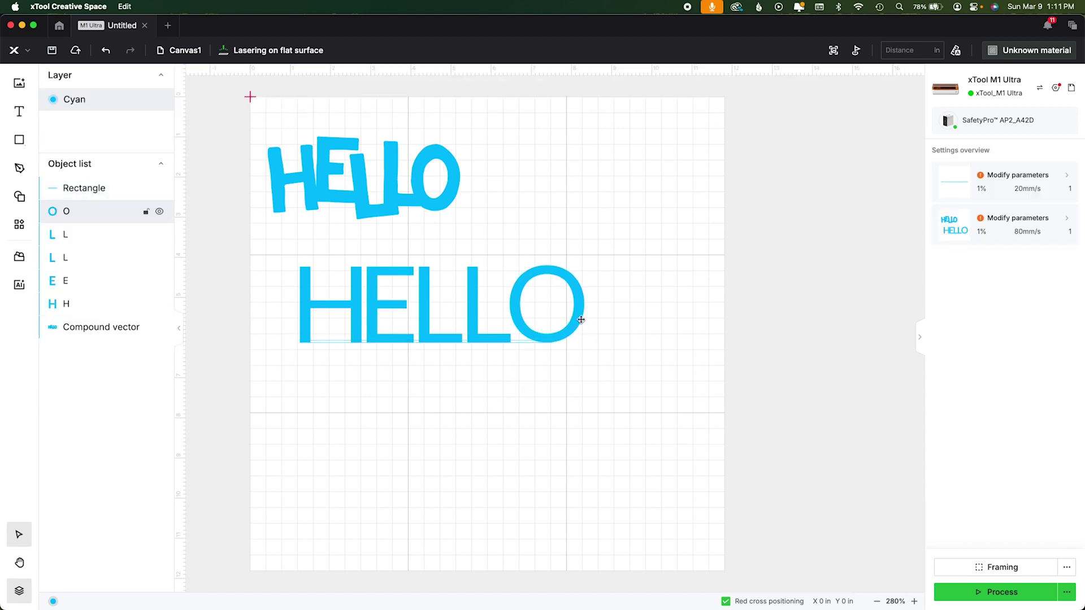
{"action": "left_click", "coordinate": [580, 320]}
{"action": "key", "text": "Left"}
{"action": "key", "text": "Left"}
{"action": "key", "text": "Left"}
{"action": "key", "text": "Left"}
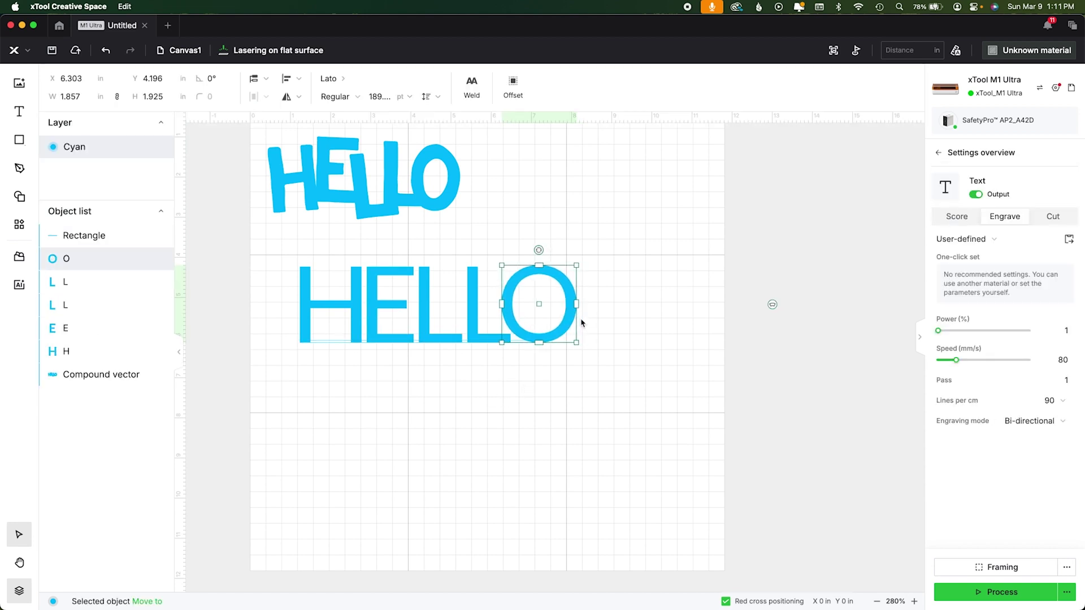
{"action": "key", "text": "Right"}
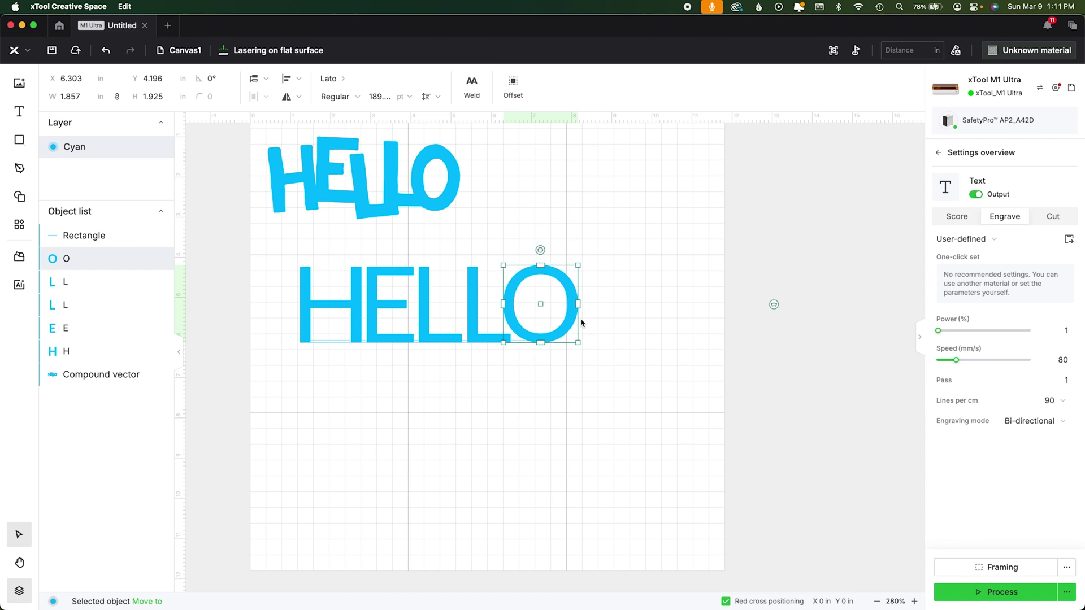
Step: Try uniting the lower HELLO's letters with the thin rectangle and inspect the bar's end beneath the O
{"action": "left_click_drag", "start_coordinate": [268, 272], "coordinate": [576, 358]}
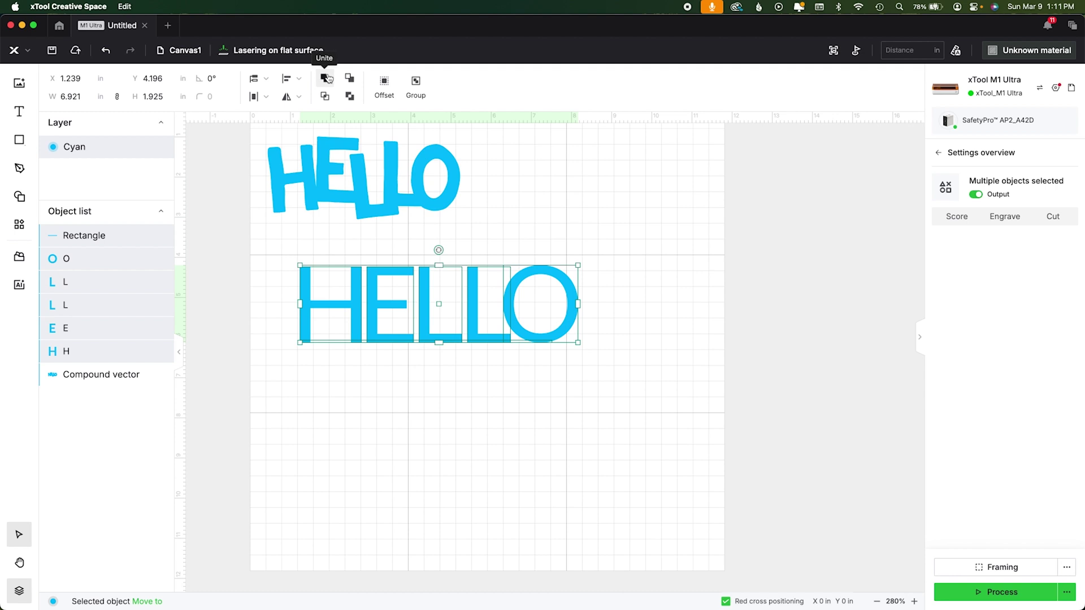
{"action": "left_click", "coordinate": [327, 78]}
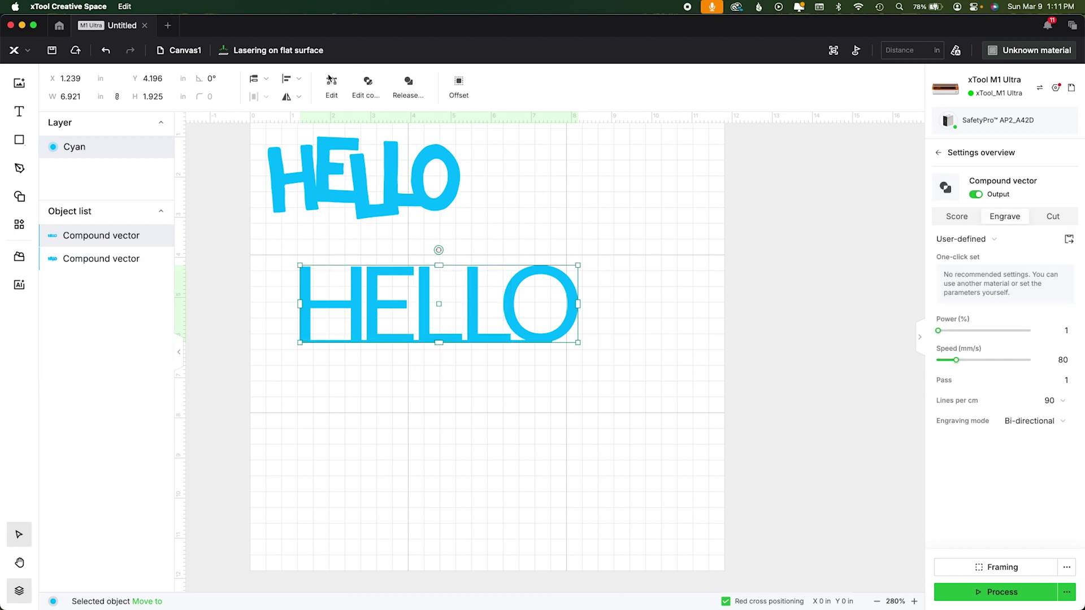
{"action": "left_click", "coordinate": [559, 355]}
{"action": "scroll", "coordinate": [557, 356], "scroll_direction": "up", "scroll_amount": 5}
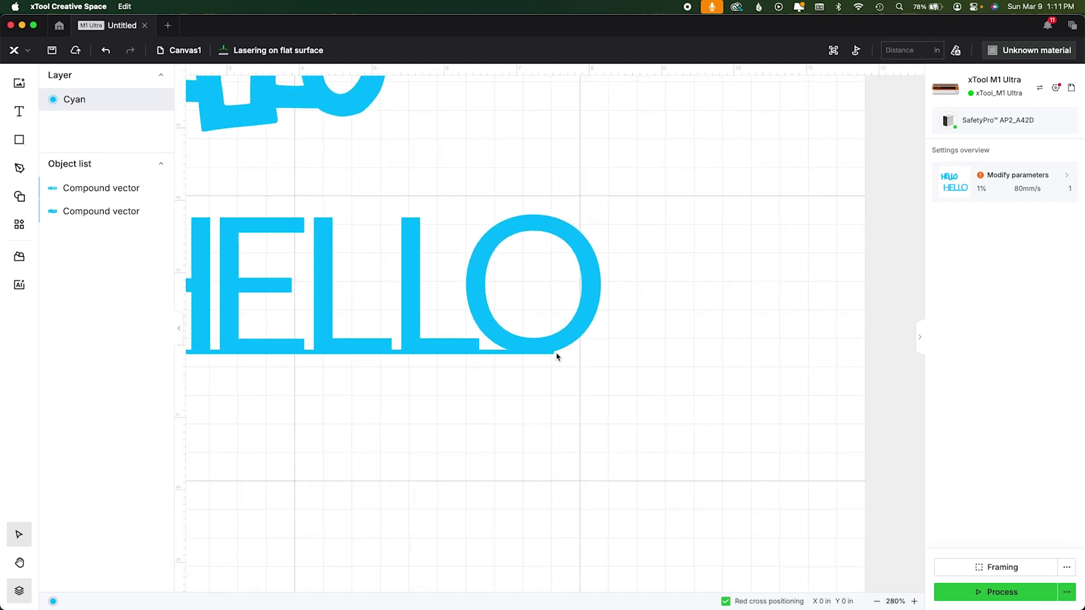
{"action": "scroll", "coordinate": [557, 357], "scroll_direction": "up", "scroll_amount": 8}
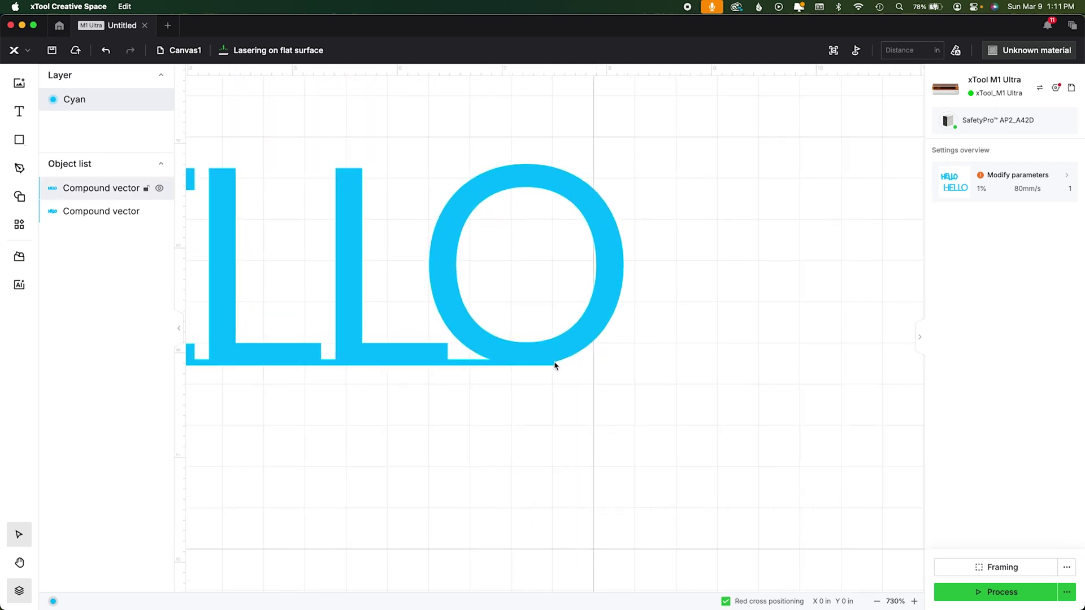
{"action": "key", "text": "super+z"}
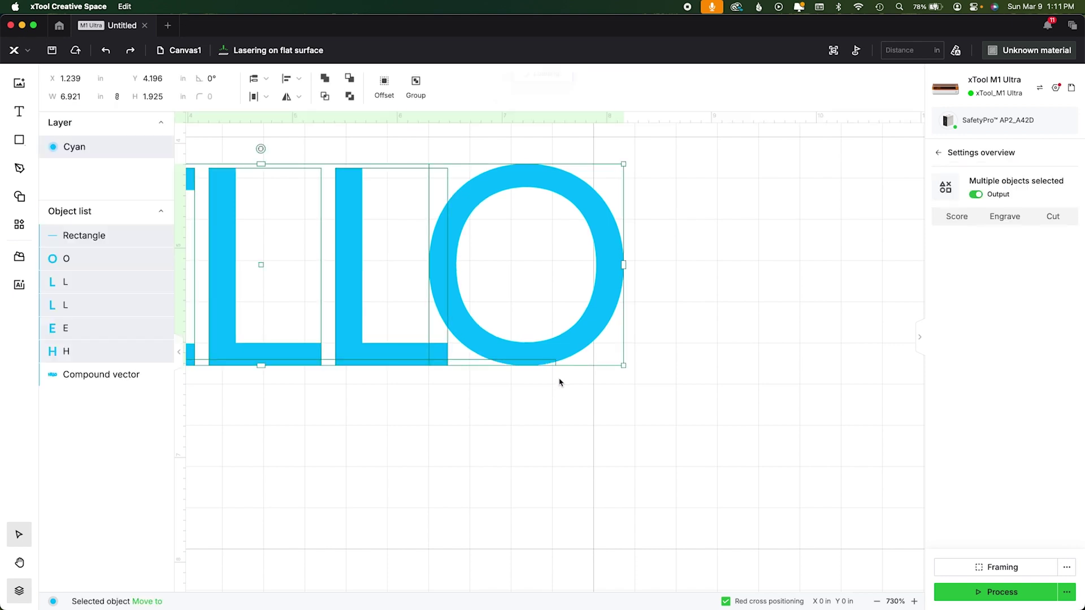
Step: Shorten the thin rectangle from its right end so that it stops within the bottom of the O
{"action": "left_click", "coordinate": [554, 375]}
{"action": "left_click", "coordinate": [556, 362]}
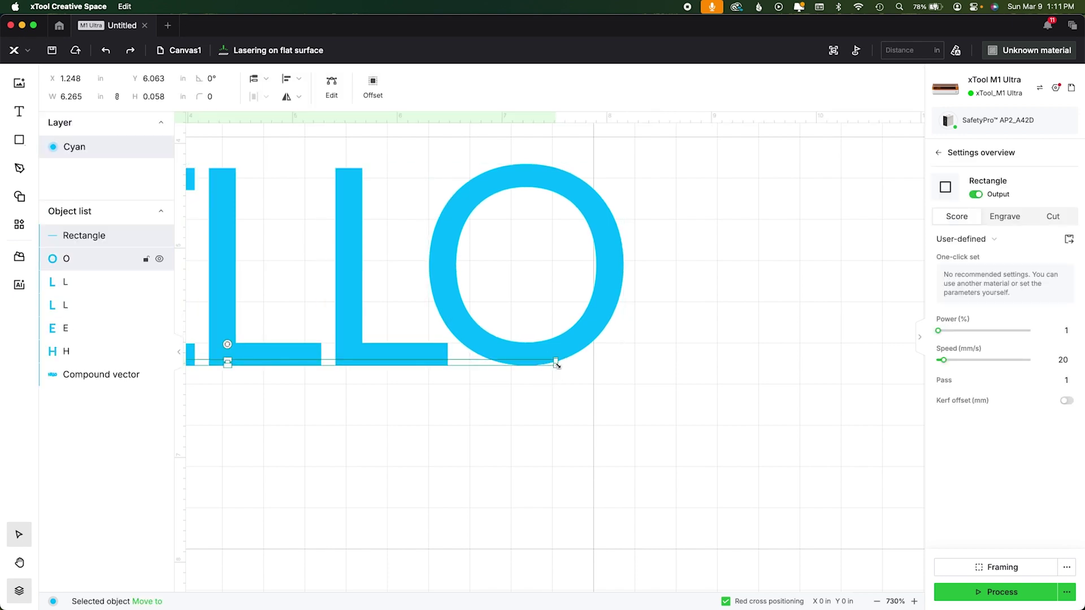
{"action": "left_click_drag", "start_coordinate": [556, 362], "coordinate": [534, 363]}
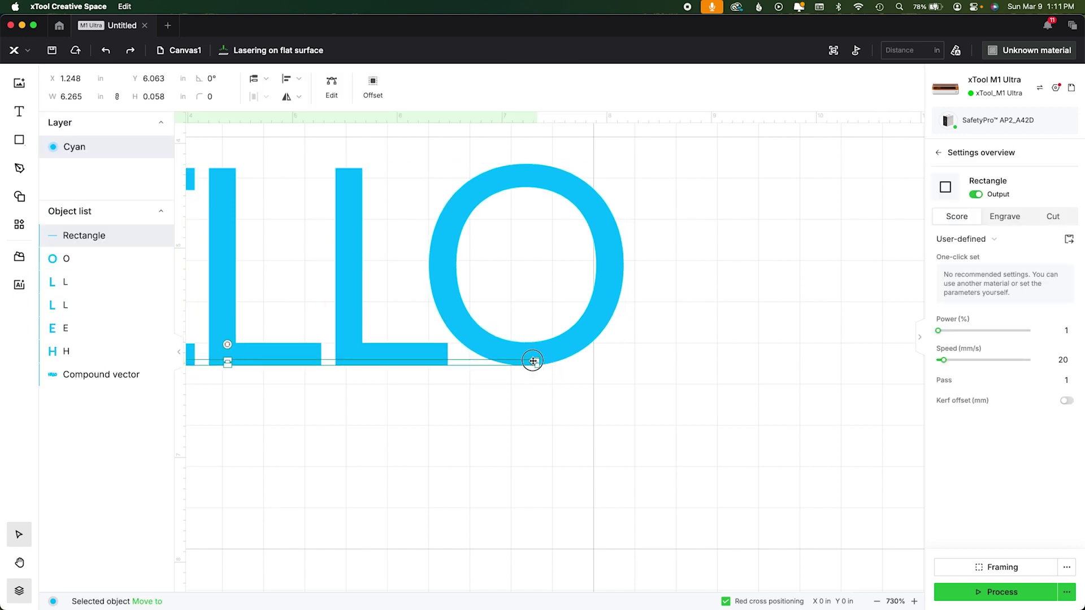
{"action": "left_click", "coordinate": [546, 409]}
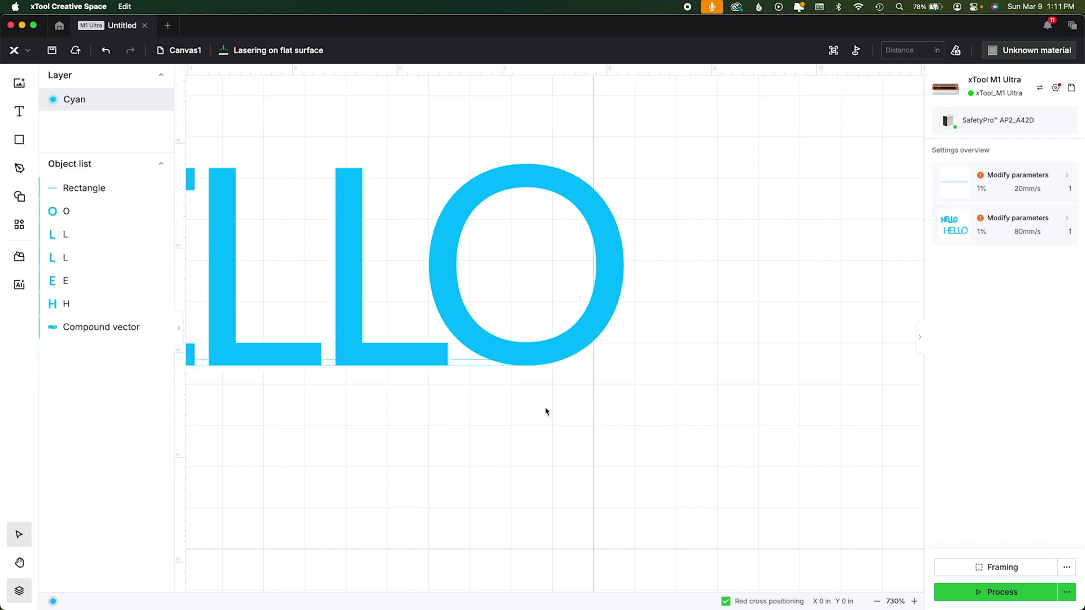
Step: Unite the lower HELLO's five letters with the thin rectangle and switch the merged word to Cut
{"action": "left_click_drag", "start_coordinate": [543, 405], "coordinate": [118, 297]}
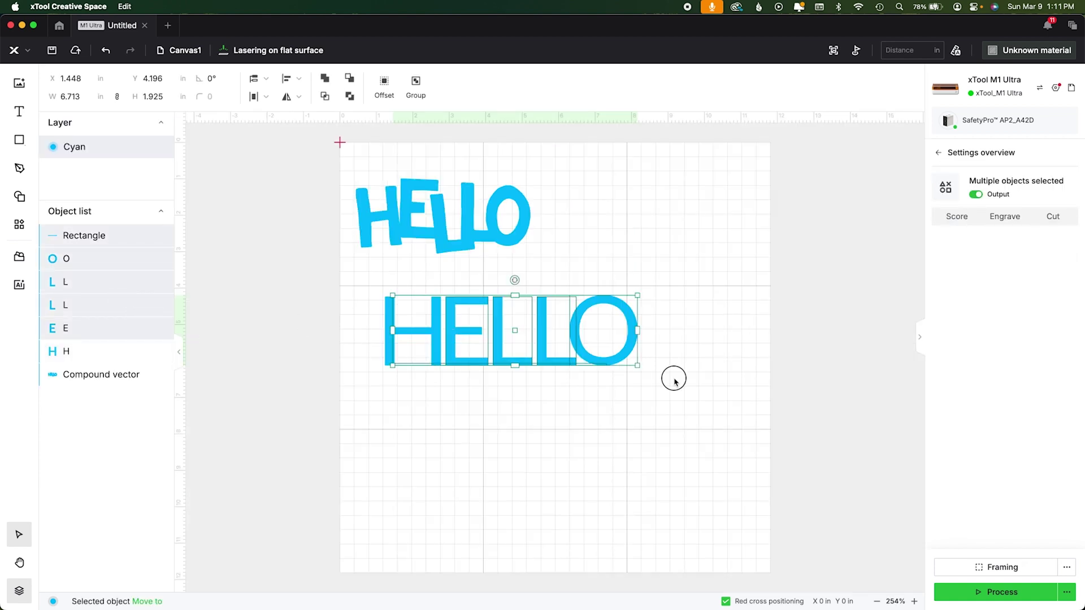
{"action": "left_click_drag", "start_coordinate": [673, 378], "coordinate": [312, 293]}
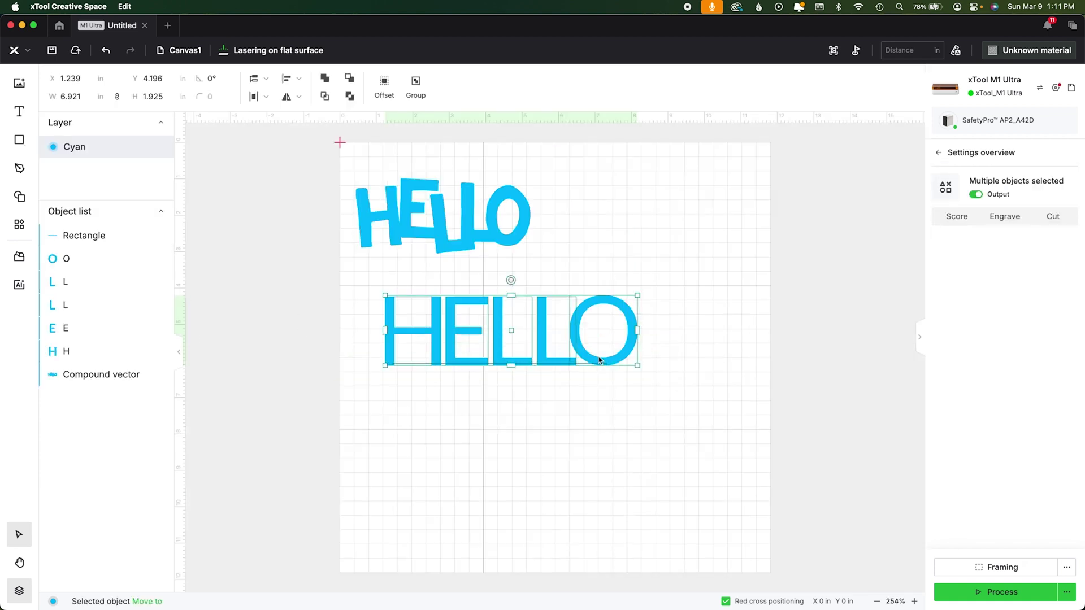
{"action": "left_click", "coordinate": [324, 80]}
{"action": "left_click", "coordinate": [534, 434]}
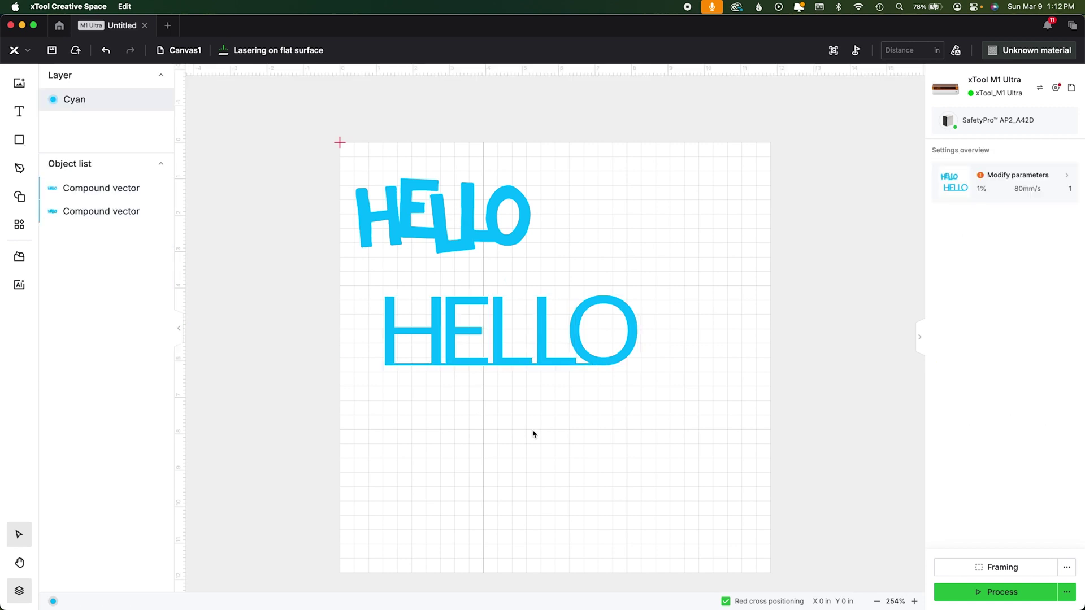
{"action": "left_click", "coordinate": [566, 364]}
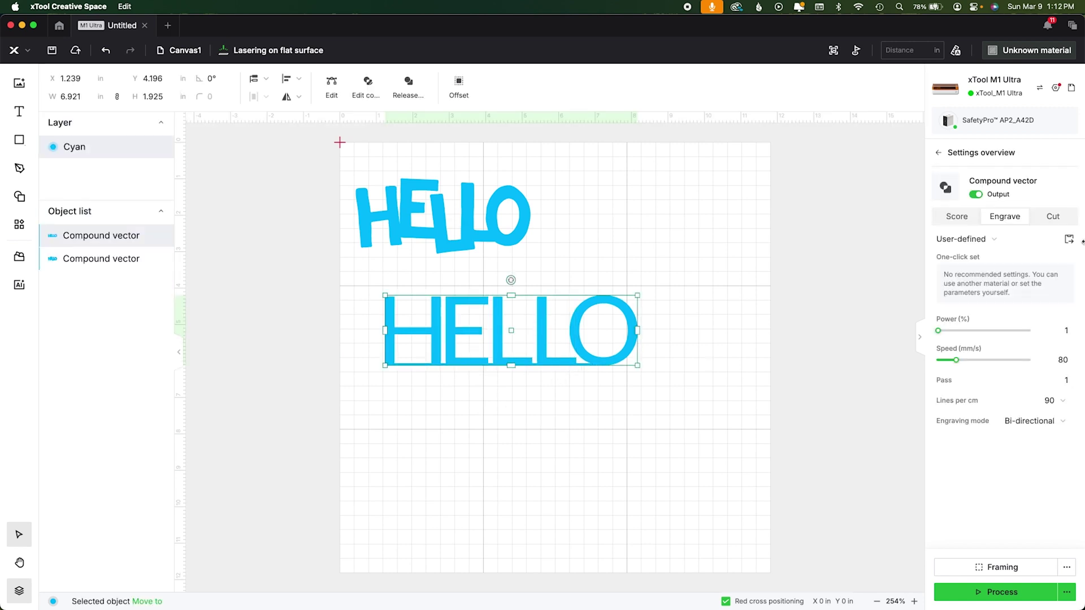
{"action": "left_click", "coordinate": [1071, 225]}
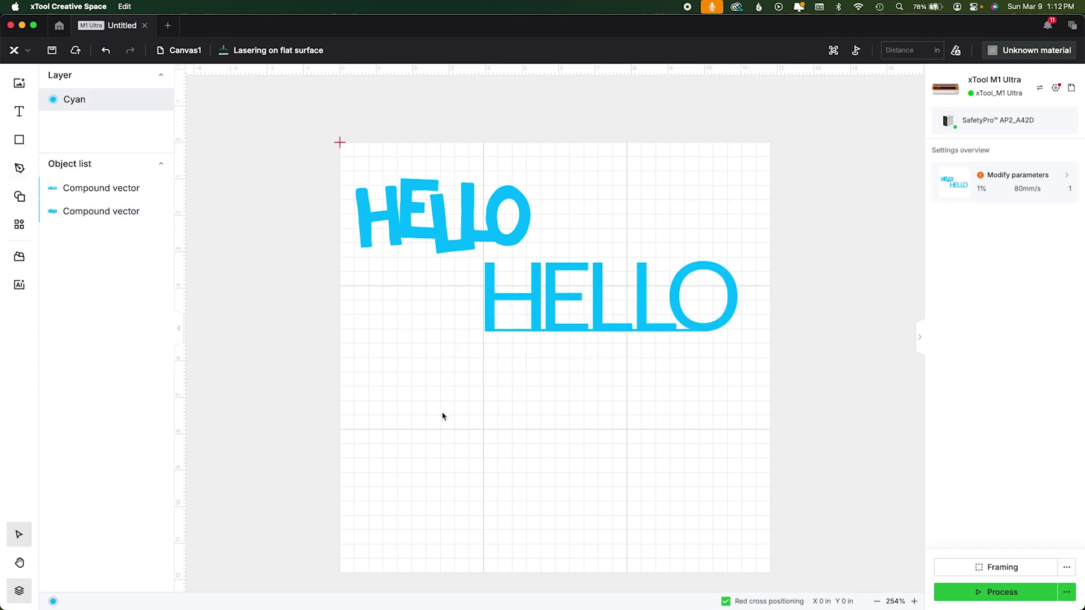
Step: Add a new text object reading HELLO in the empty area below the two existing words
{"action": "key", "text": "t"}
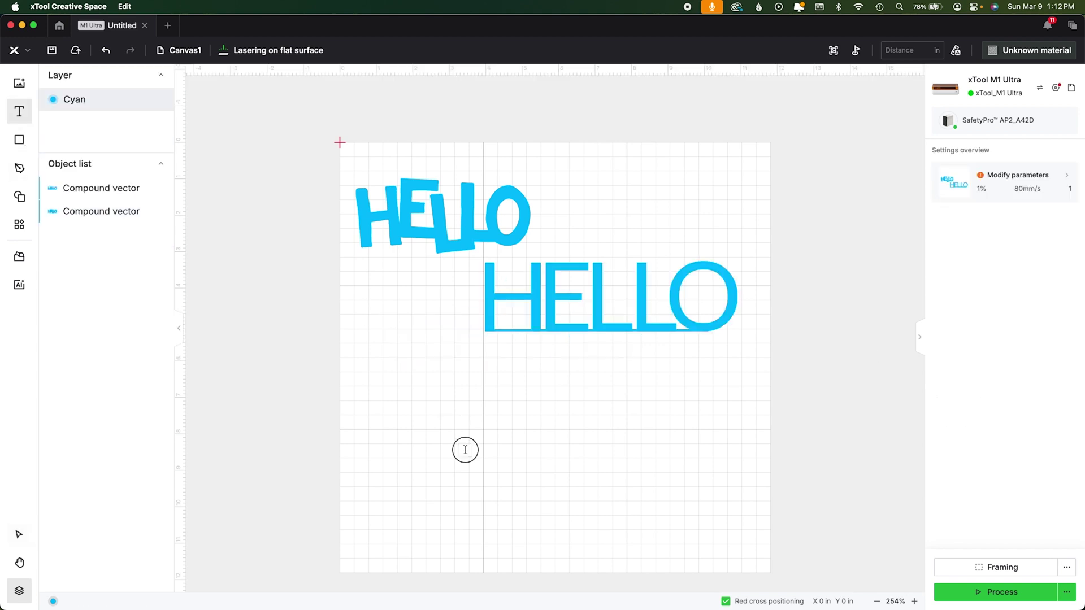
{"action": "left_click", "coordinate": [465, 448]}
{"action": "type", "text": "HELLO"}
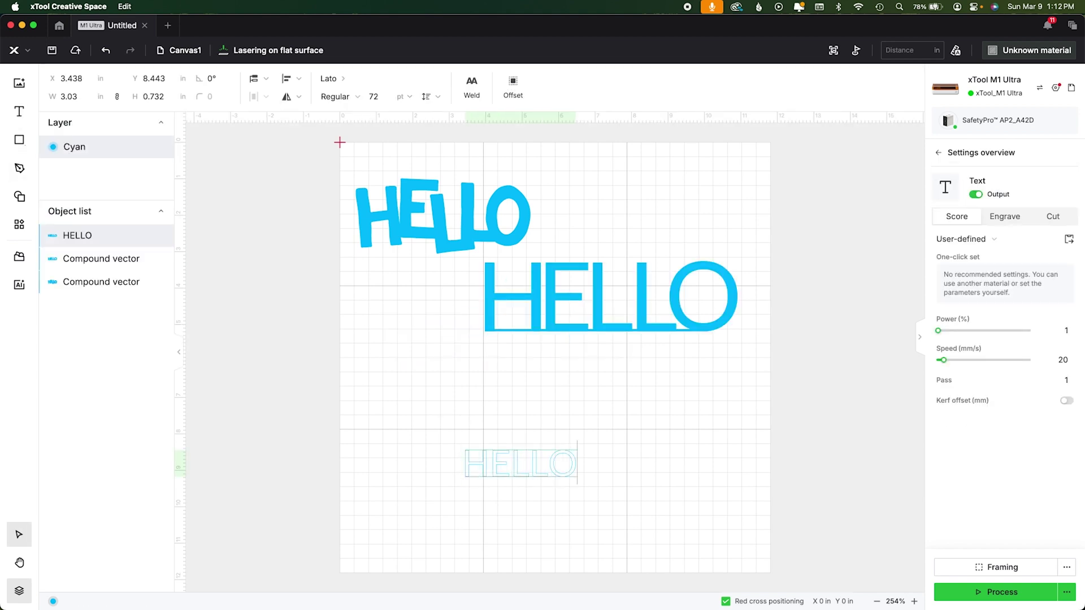
{"action": "left_click", "coordinate": [464, 432]}
Step: Search the fonts for "vic" and apply Victoria to the new HELLO text
{"action": "left_click", "coordinate": [334, 78]}
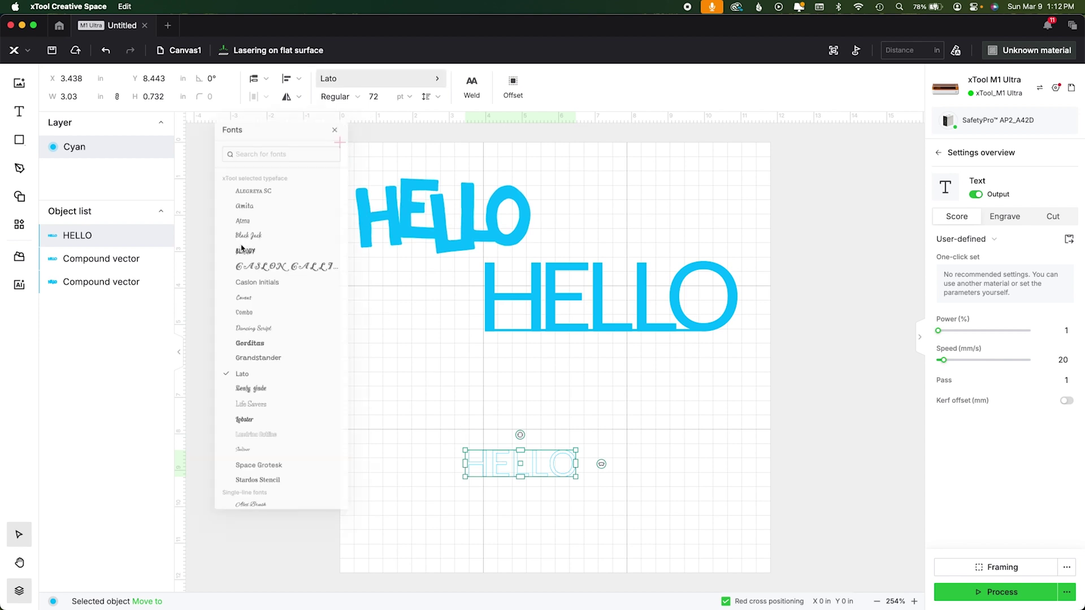
{"action": "left_click", "coordinate": [262, 169]}
{"action": "type", "text": "vic"}
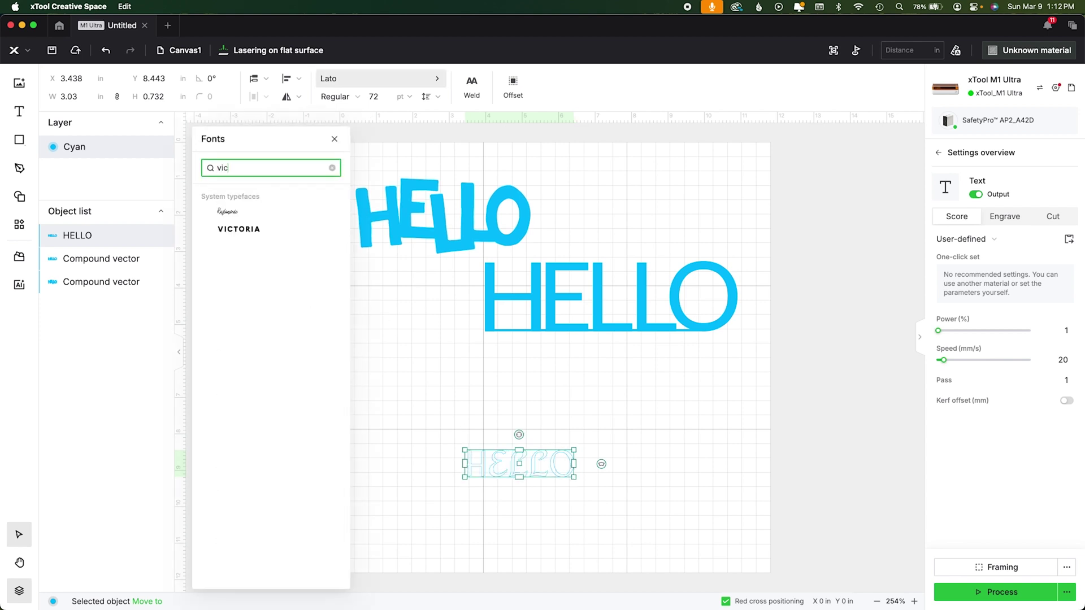
{"action": "left_click", "coordinate": [242, 229]}
{"action": "left_click", "coordinate": [335, 136]}
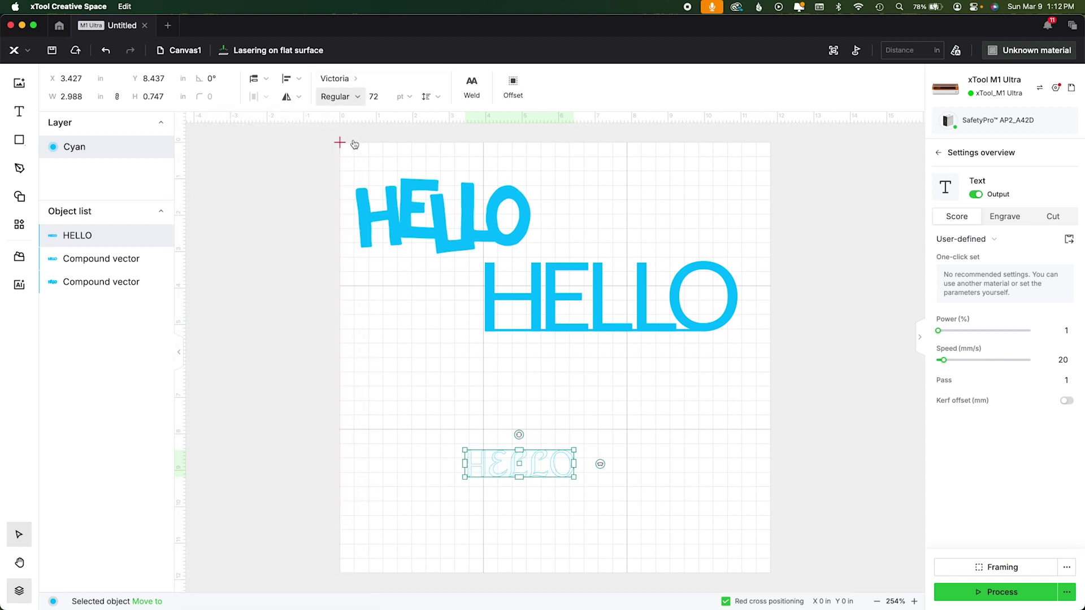
Step: Choose the rounded style for the new HELLO and place it below the other words at about X 0.91 in, Y 5.71 in
{"action": "left_click", "coordinate": [337, 96]}
{"action": "left_click", "coordinate": [341, 164]}
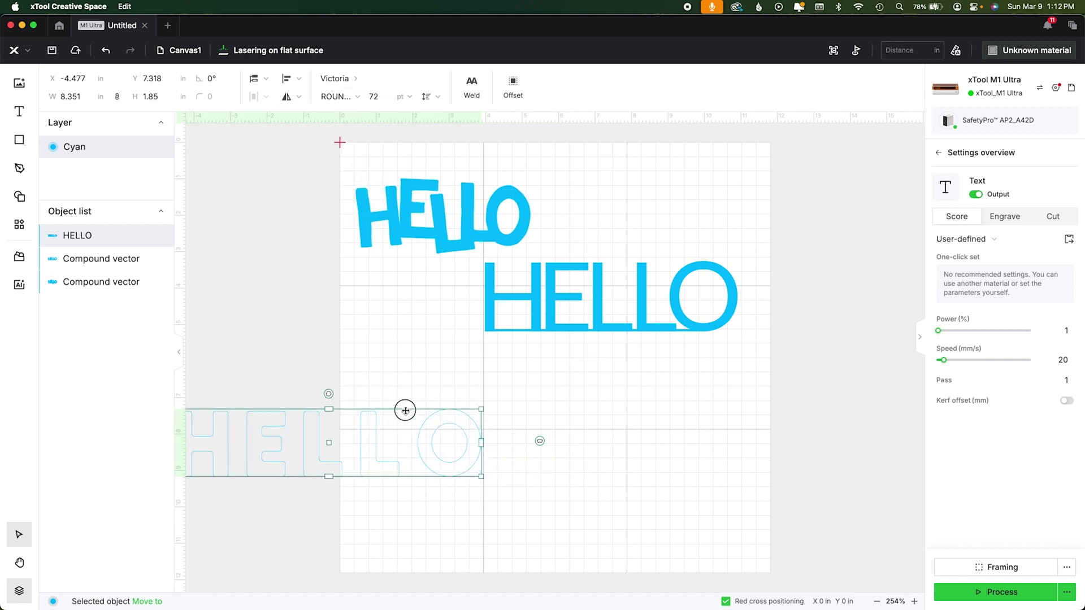
{"action": "left_click_drag", "start_coordinate": [412, 457], "coordinate": [603, 397]}
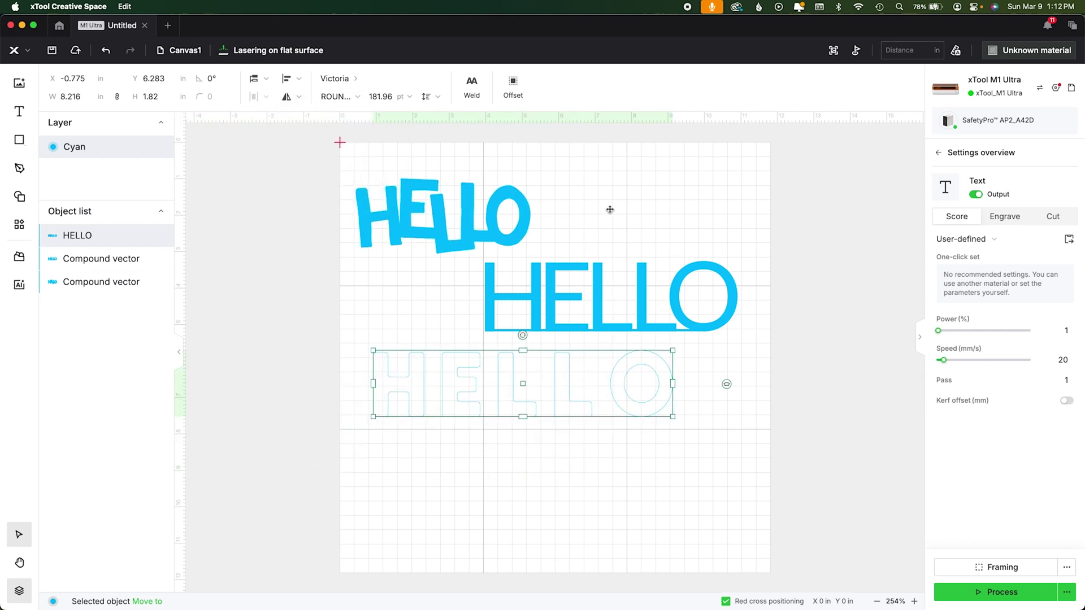
Step: Set the letter spacing of the Victoria HELLO text to -0.5
{"action": "left_click", "coordinate": [429, 96]}
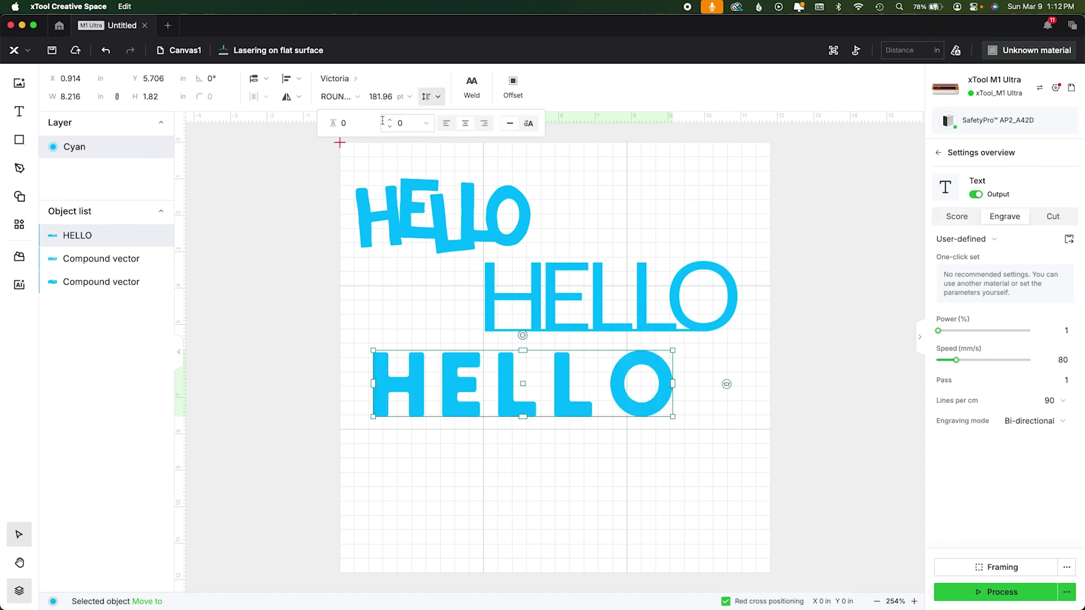
{"action": "left_click", "coordinate": [406, 125]}
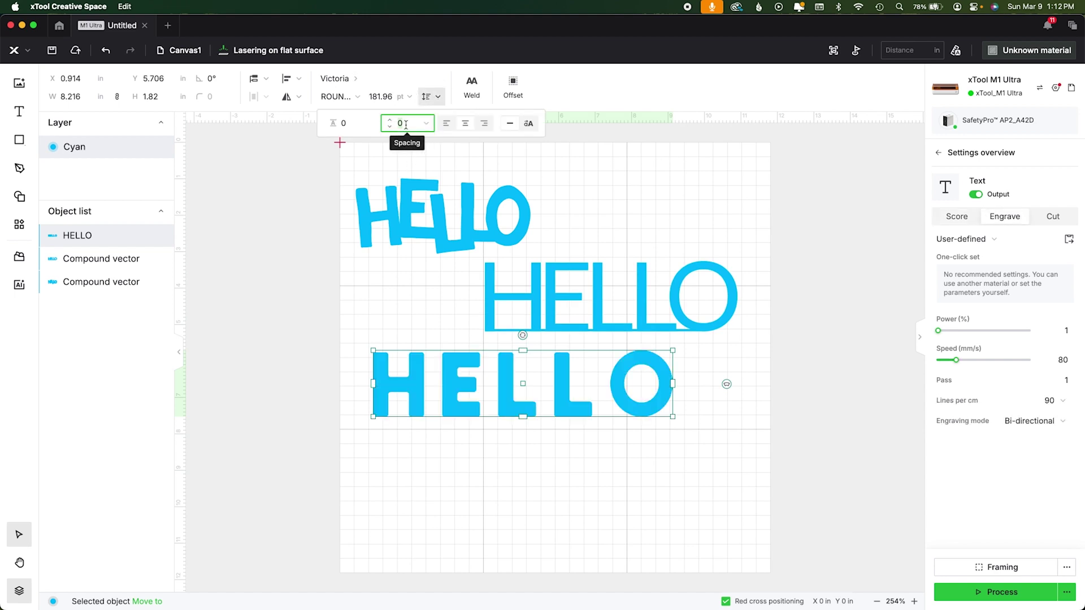
{"action": "key", "text": "Return"}
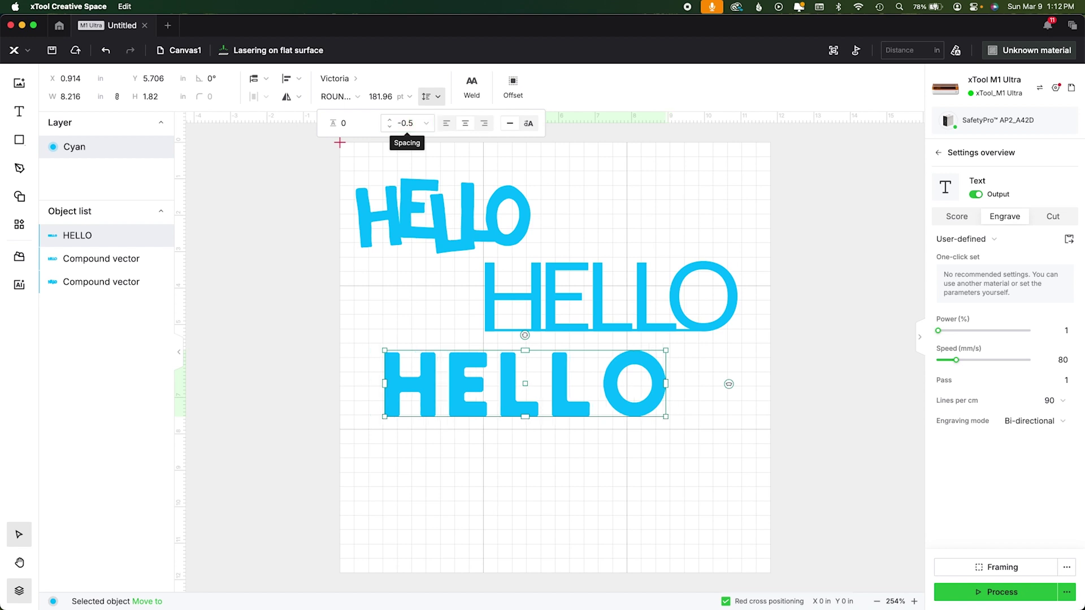
Step: Set the letter spacing of the Victoria HELLO text to -0.7
{"action": "left_click", "coordinate": [414, 122]}
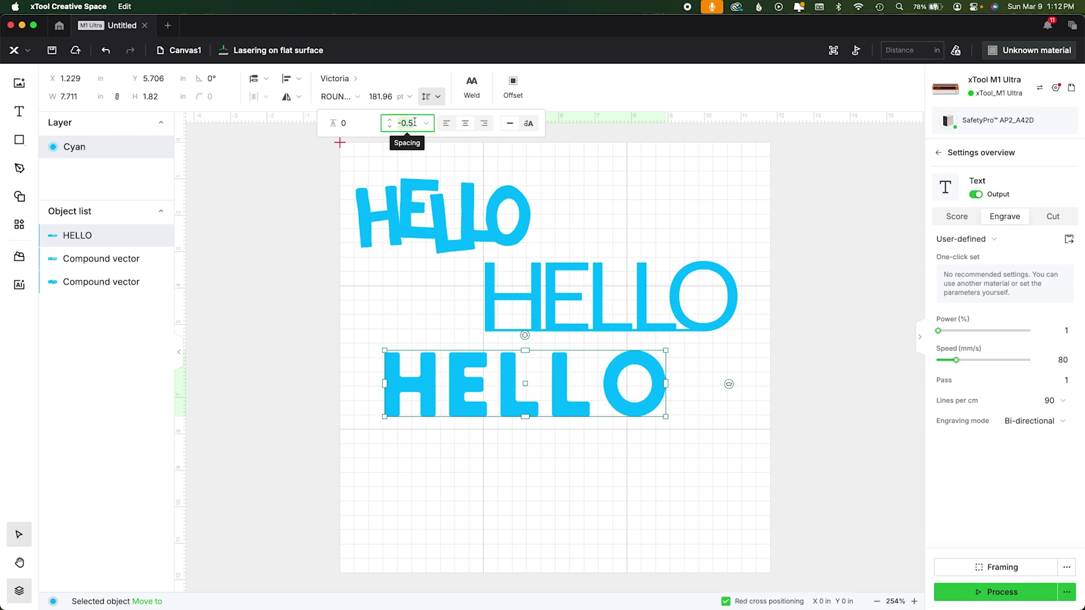
{"action": "left_click", "coordinate": [414, 122]}
{"action": "type", "text": "7"}
{"action": "key", "text": "Return"}
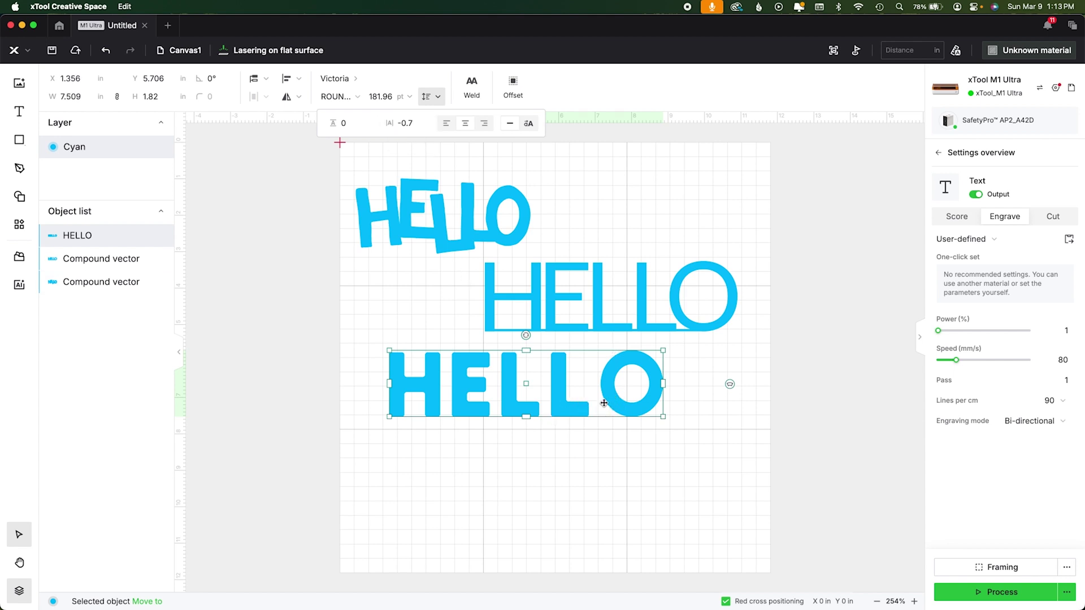
Step: Split the Victoria HELLO text into separate letter objects
{"action": "left_click", "coordinate": [574, 389]}
{"action": "left_click", "coordinate": [573, 388]}
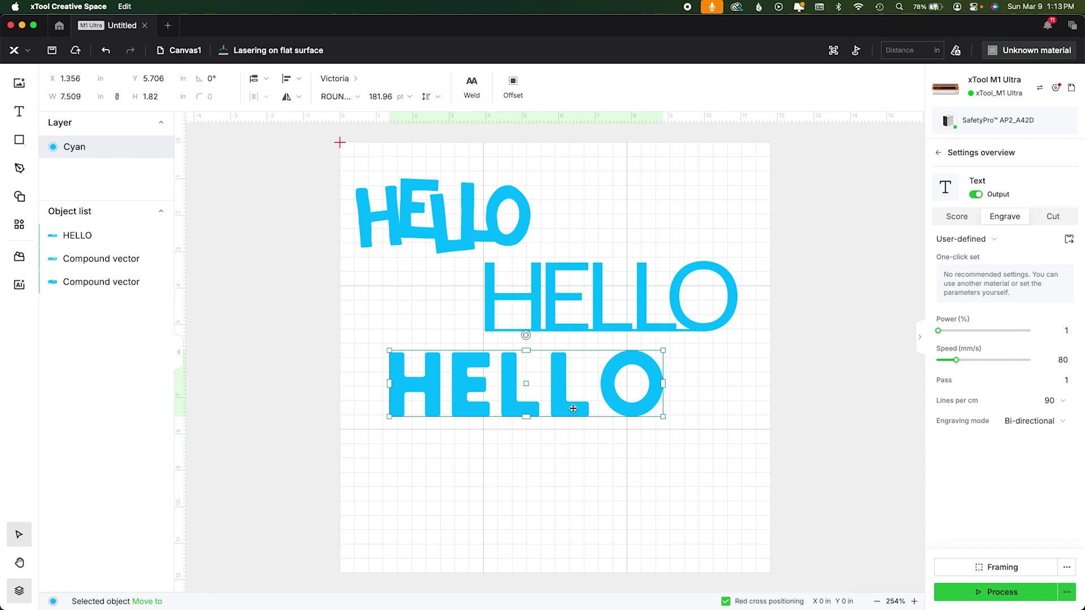
{"action": "right_click", "coordinate": [573, 388]}
{"action": "left_click", "coordinate": [605, 504]}
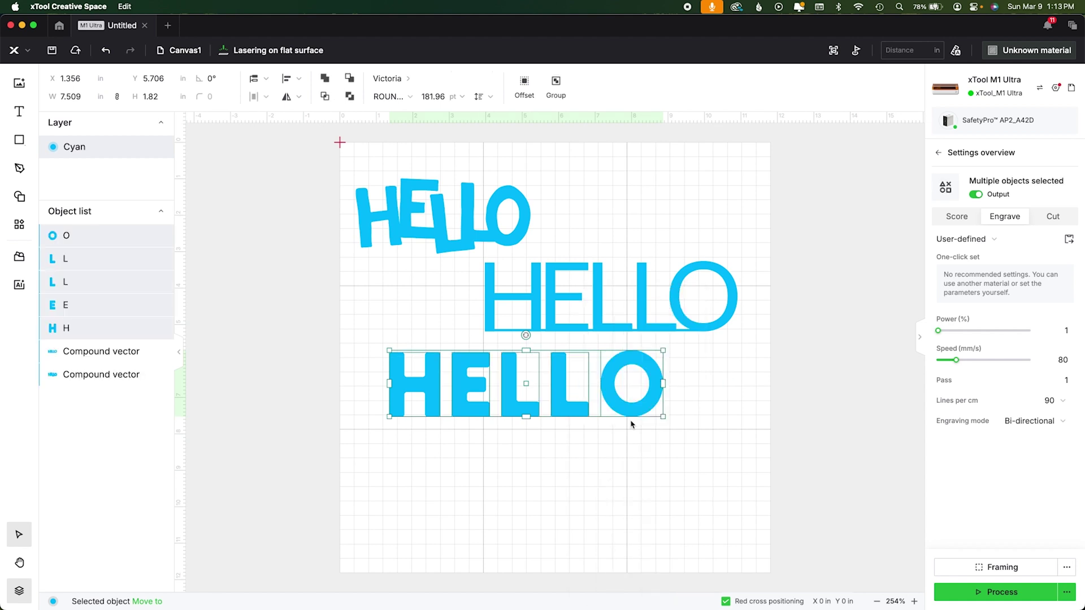
Step: Select only the O of the split word and nudge it left until it meets the last L
{"action": "left_click", "coordinate": [630, 424]}
{"action": "left_click", "coordinate": [633, 412]}
{"action": "key", "text": "Left"}
{"action": "key", "text": "Left"}
{"action": "key", "text": "Left"}
{"action": "key", "text": "Left"}
{"action": "key", "text": "Left"}
{"action": "key", "text": "Left"}
{"action": "key", "text": "Left"}
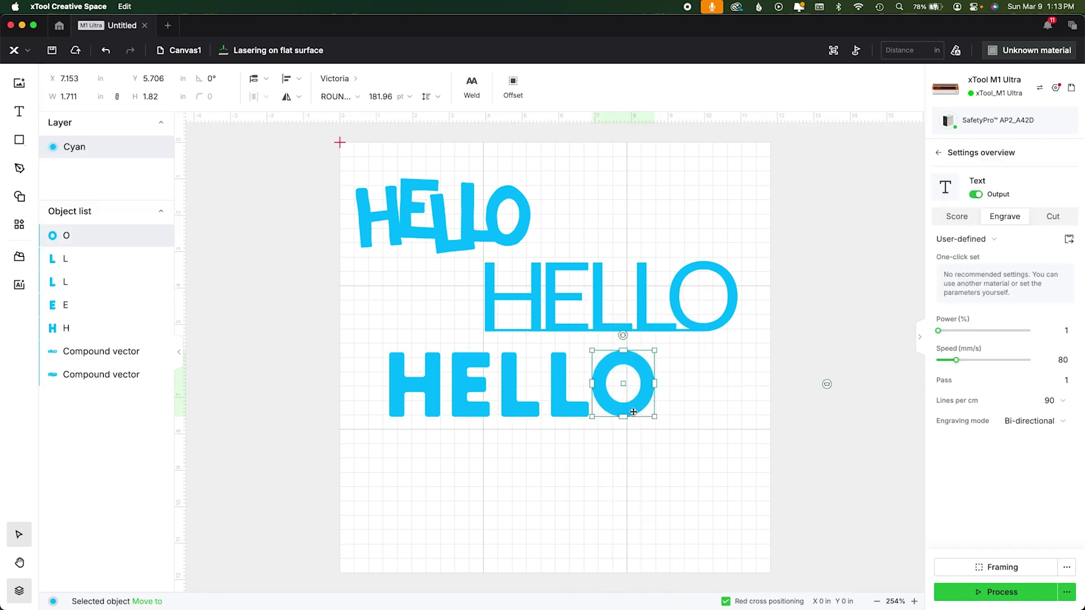
{"action": "key", "text": "Right"}
{"action": "key", "text": "Right"}
{"action": "key", "text": "Left"}
Step: Select all five split letters and unite them into a single shape
{"action": "left_click", "coordinate": [618, 485]}
{"action": "left_click_drag", "start_coordinate": [302, 364], "coordinate": [671, 450]}
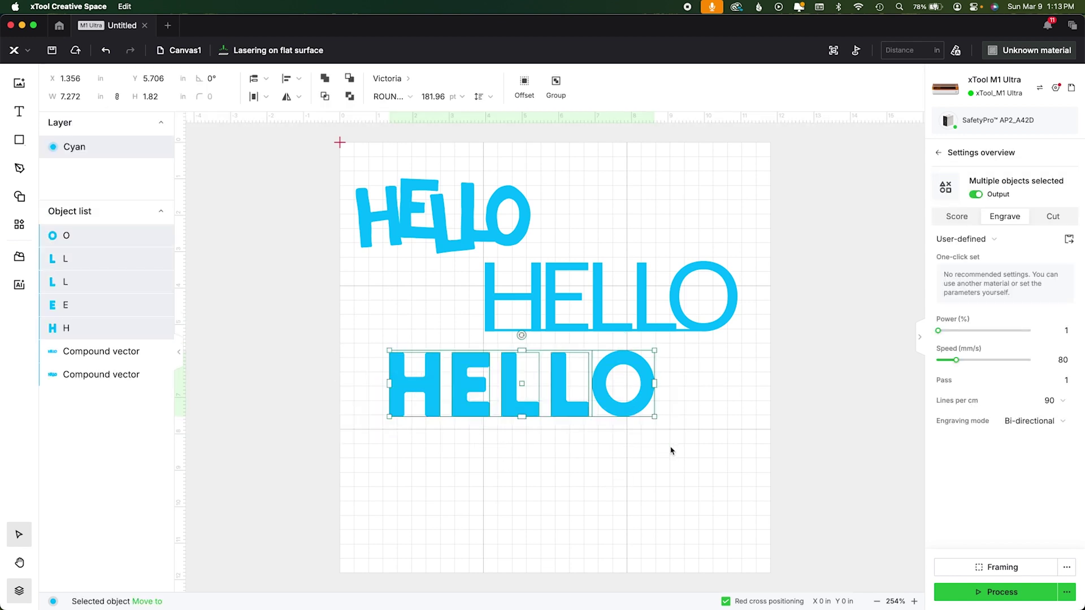
{"action": "left_click", "coordinate": [325, 79]}
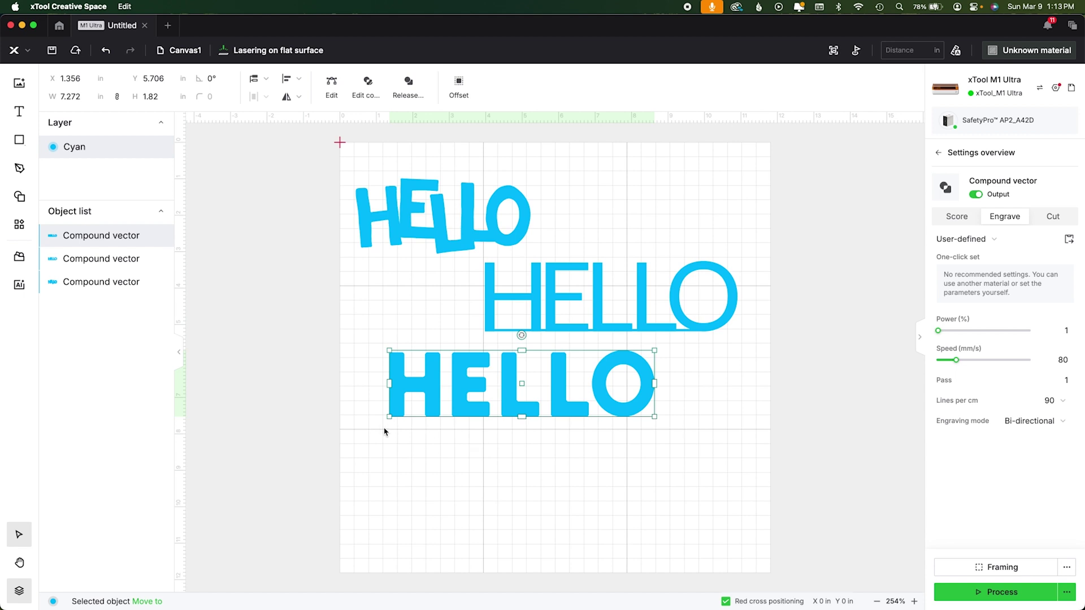
Step: Draw a rectangle about 9.42 in by 3.60 in below the words and make it a purple-layer engraved shape
{"action": "key", "text": "r"}
{"action": "mouse_move", "coordinate": [383, 428]}
{"action": "left_mouse_down"}
{"action": "mouse_move", "coordinate": [651, 474]}
{"action": "mouse_move", "coordinate": [727, 559]}
{"action": "left_mouse_up"}
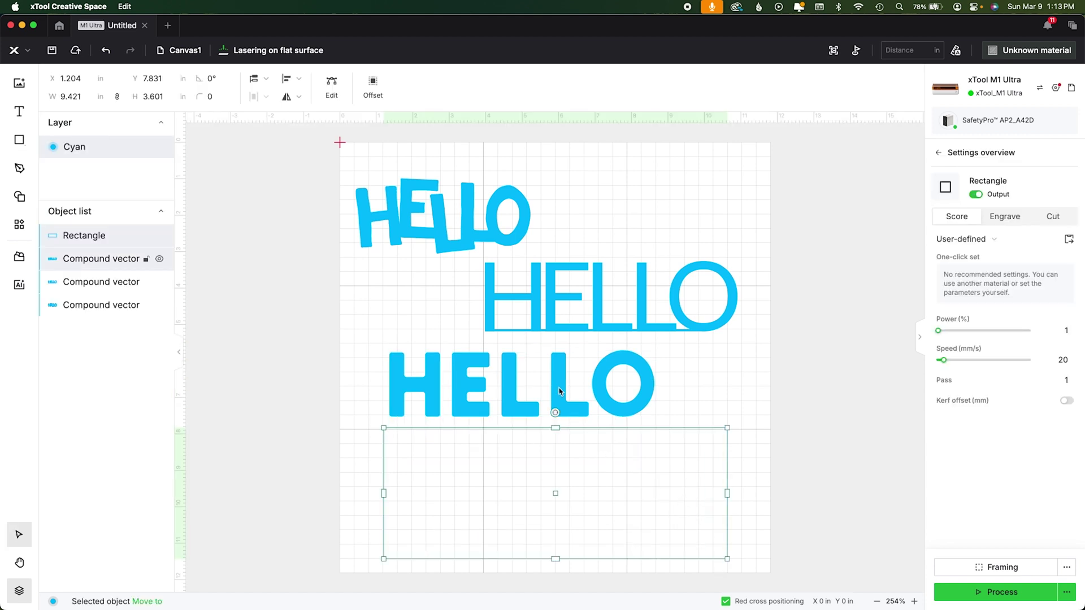
{"action": "right_click", "coordinate": [582, 461]}
{"action": "left_click", "coordinate": [678, 583]}
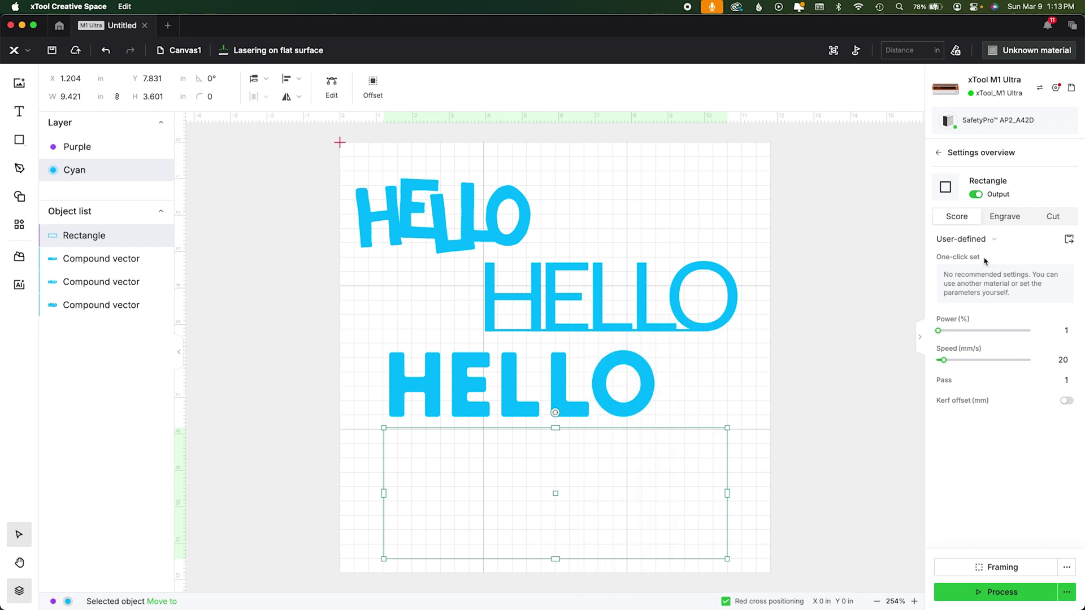
{"action": "left_click", "coordinate": [1005, 216]}
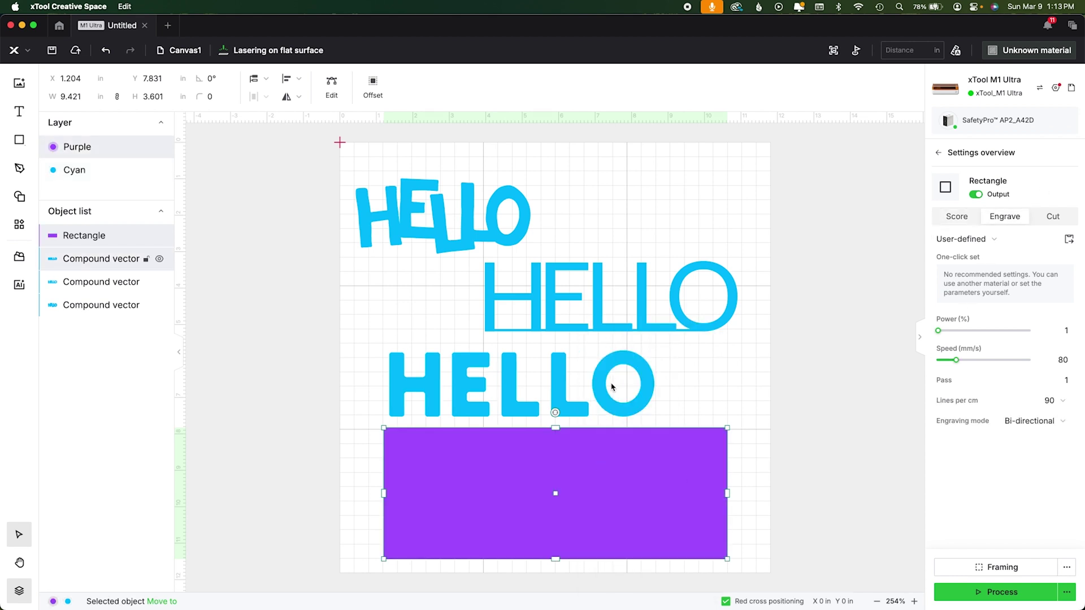
Step: Move the united HELLO onto the purple rectangle at about X 2.42 in, Y 8.72 in, and bring it to the front
{"action": "left_click_drag", "start_coordinate": [612, 388], "coordinate": [645, 500]}
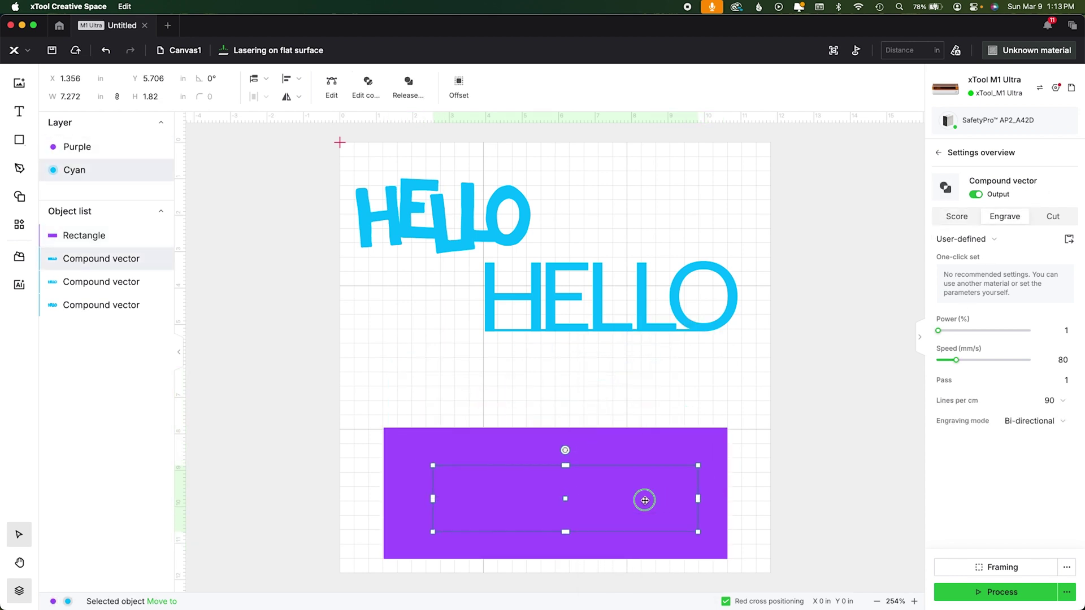
{"action": "right_click", "coordinate": [645, 500]}
{"action": "mouse_move", "coordinate": [735, 409]}
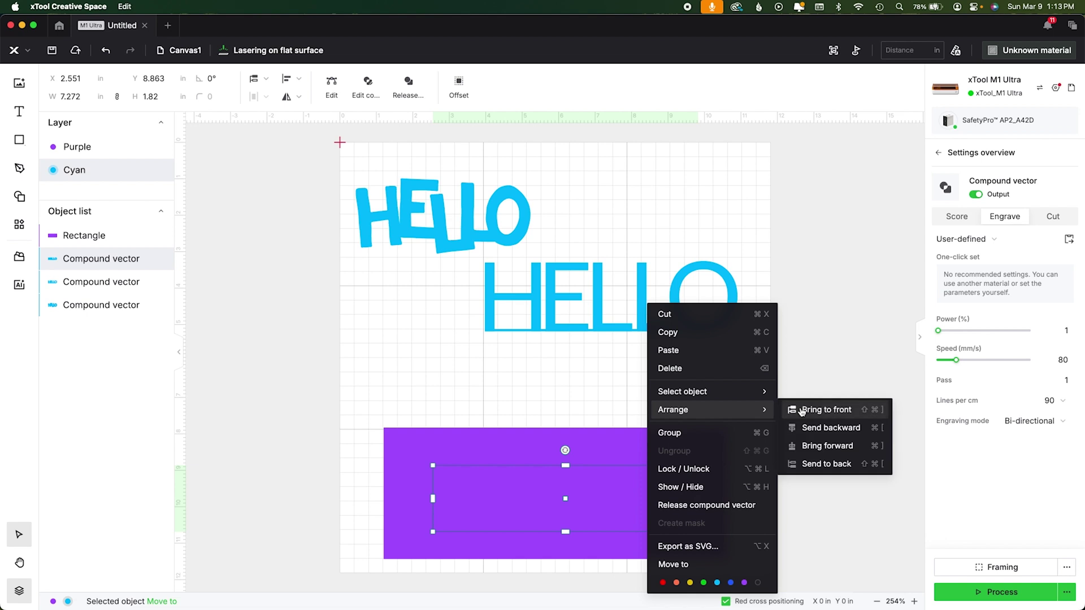
{"action": "left_click", "coordinate": [802, 410]}
{"action": "left_click", "coordinate": [767, 517]}
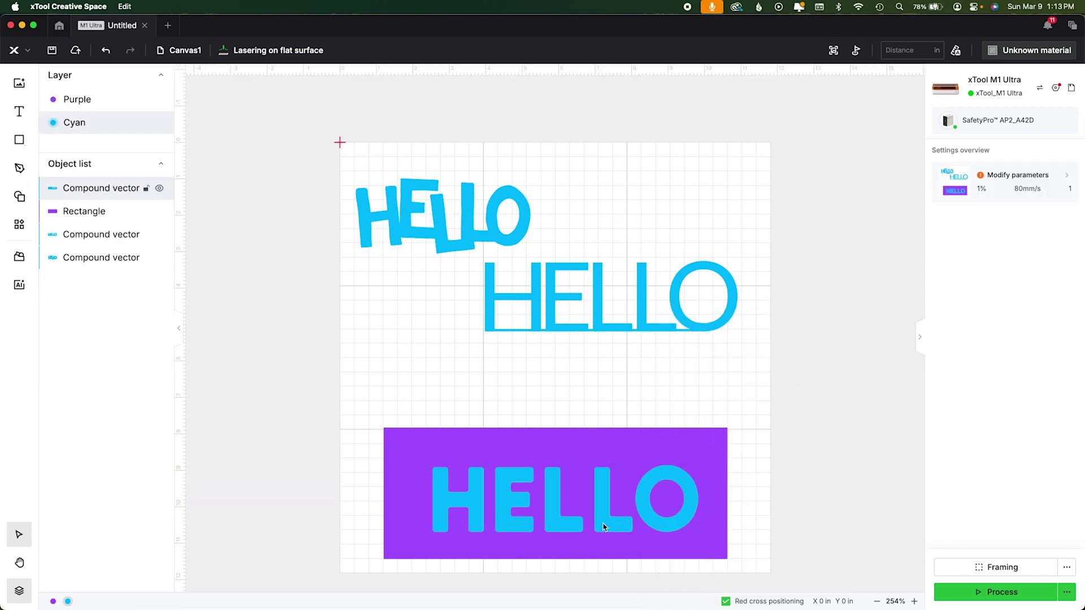
{"action": "mouse_move", "coordinate": [611, 526]}
{"action": "left_mouse_down"}
{"action": "mouse_move", "coordinate": [591, 511]}
{"action": "mouse_move", "coordinate": [604, 518]}
{"action": "left_mouse_up"}
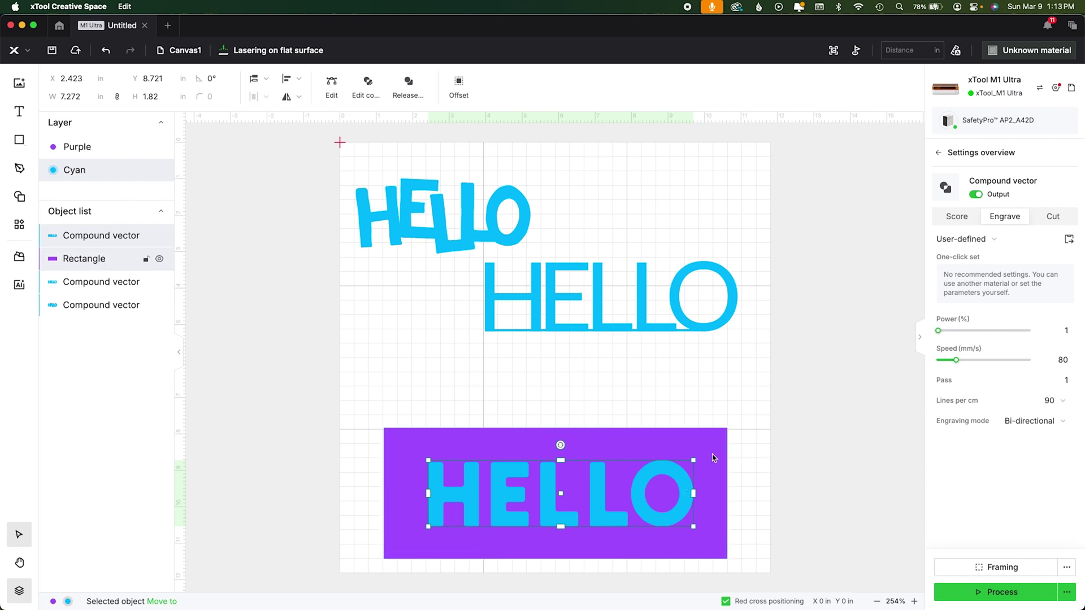
Step: Copy the HELLO on the rectangle and paste the duplicate in the empty area above it
{"action": "right_click", "coordinate": [597, 498]}
{"action": "left_click", "coordinate": [618, 333]}
{"action": "right_click", "coordinate": [668, 384]}
{"action": "left_click", "coordinate": [653, 371]}
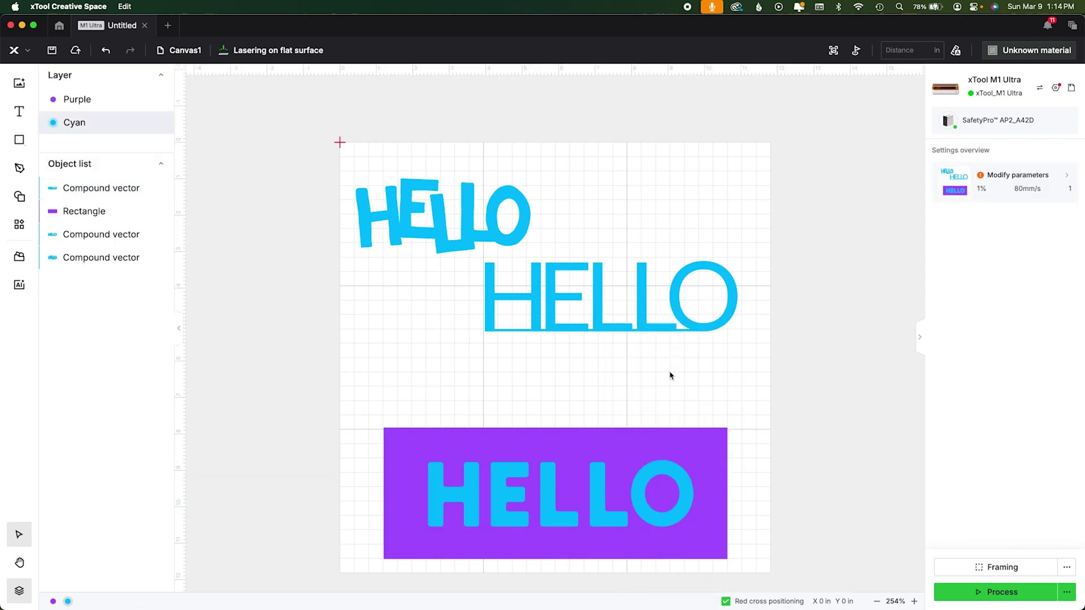
{"action": "left_click_drag", "start_coordinate": [697, 395], "coordinate": [706, 381]}
Step: Subtract the overlapping HELLO from the purple rectangle, and move the duplicate HELLO to about X 3.63 in, Y 5.64 in
{"action": "left_click_drag", "start_coordinate": [358, 459], "coordinate": [524, 522]}
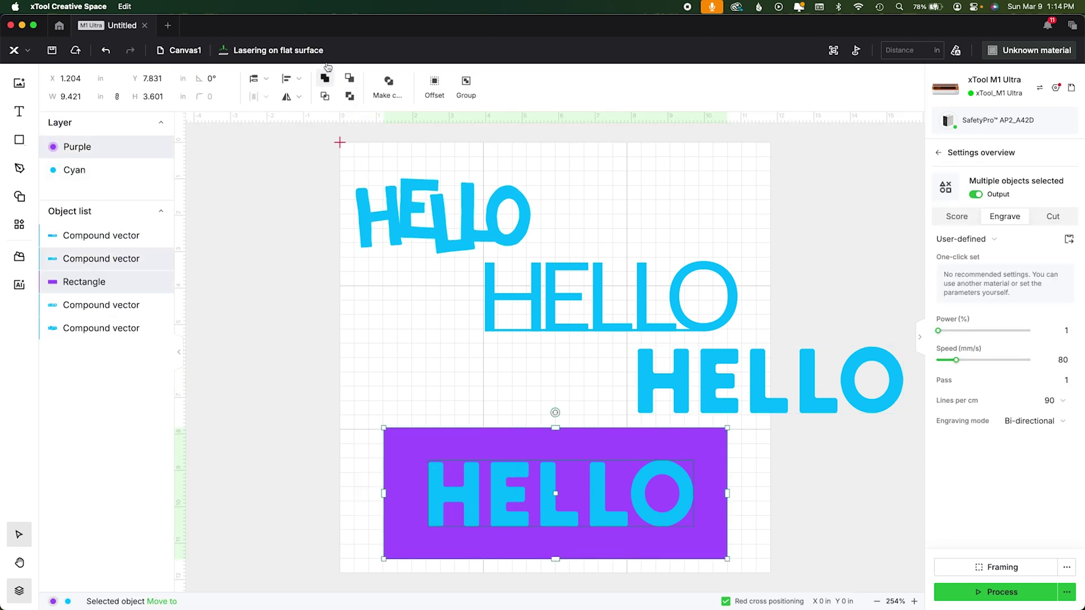
{"action": "left_click", "coordinate": [350, 81]}
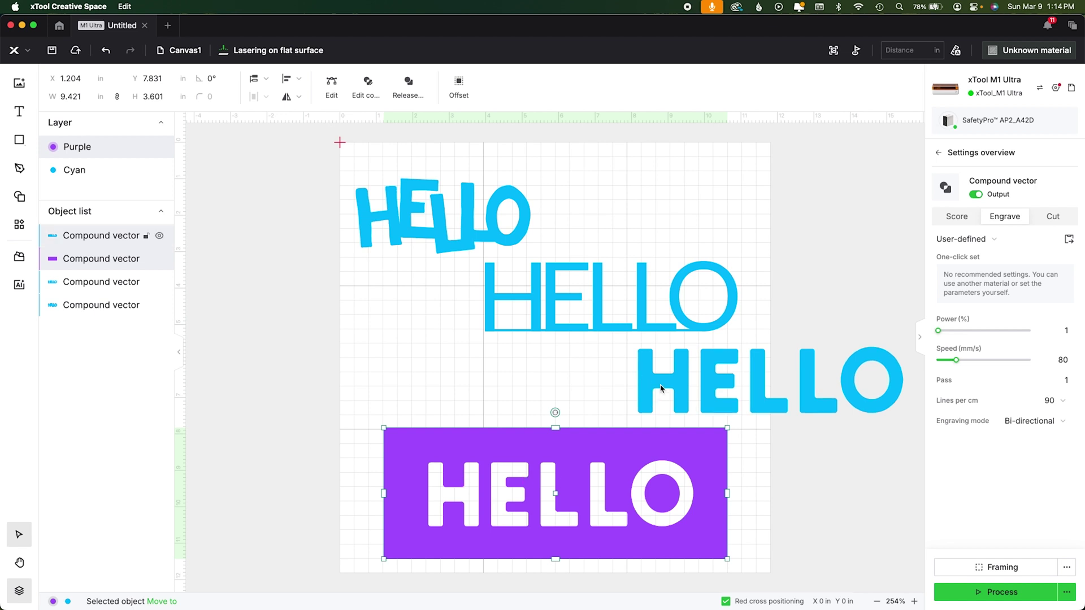
{"action": "left_click_drag", "start_coordinate": [658, 383], "coordinate": [491, 386]}
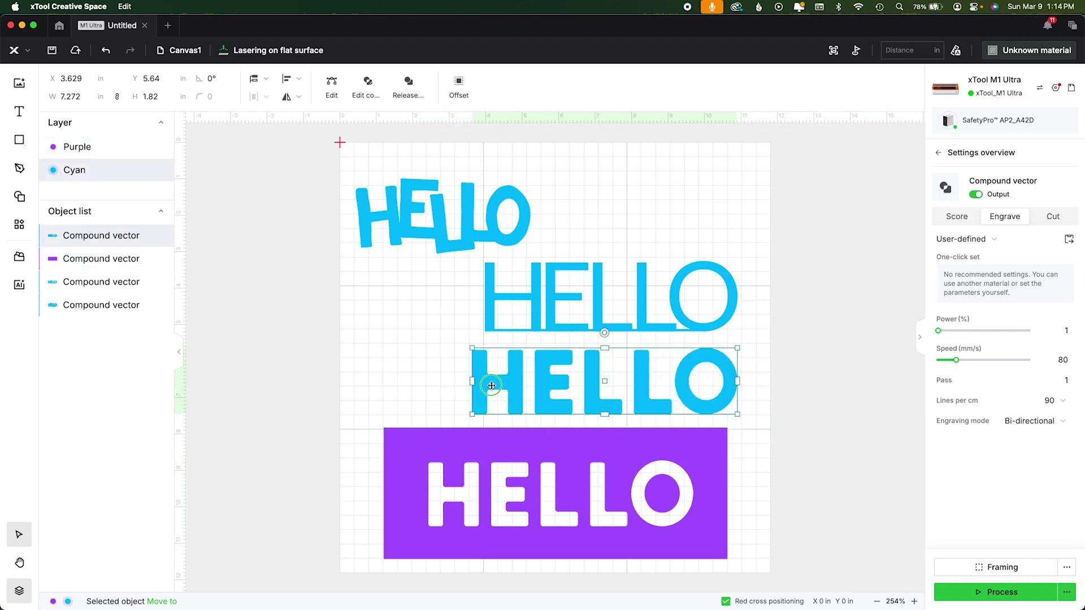
Step: Release the duplicate HELLO's compound vector into separate shapes and move its E toward the H, to about X 5.11 in
{"action": "right_click", "coordinate": [491, 384]}
{"action": "left_click", "coordinate": [416, 365]}
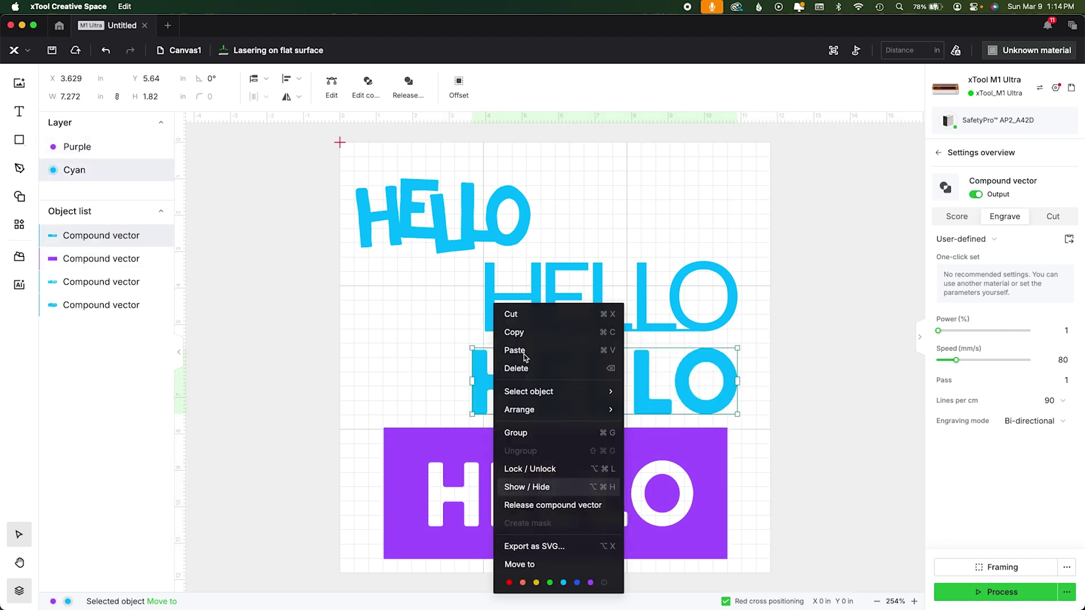
{"action": "left_click", "coordinate": [568, 369]}
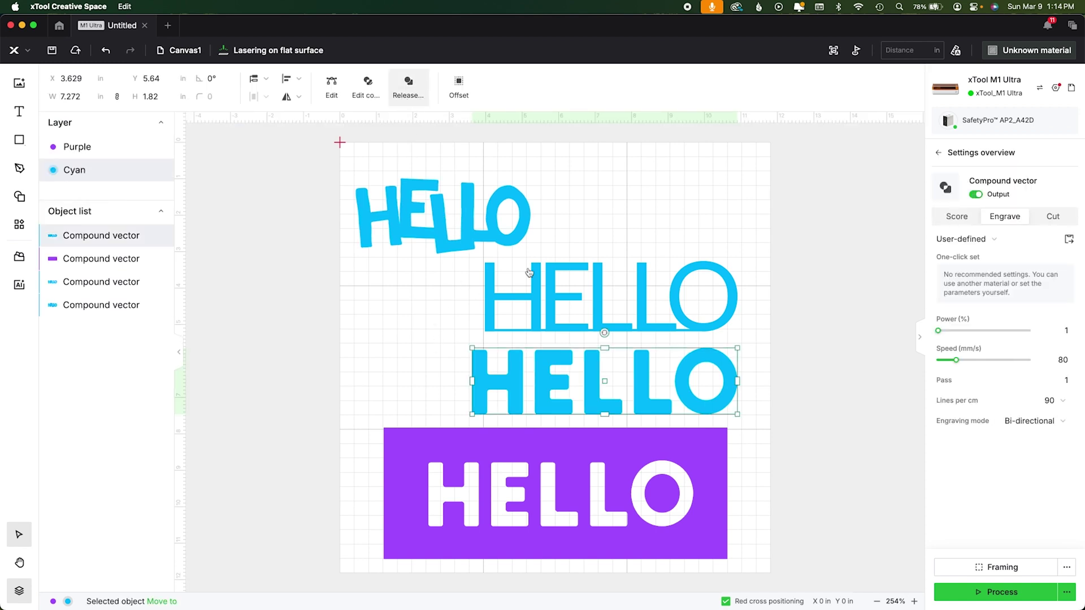
{"action": "left_click", "coordinate": [405, 93]}
{"action": "left_click", "coordinate": [557, 380]}
{"action": "left_click_drag", "start_coordinate": [556, 380], "coordinate": [553, 380]}
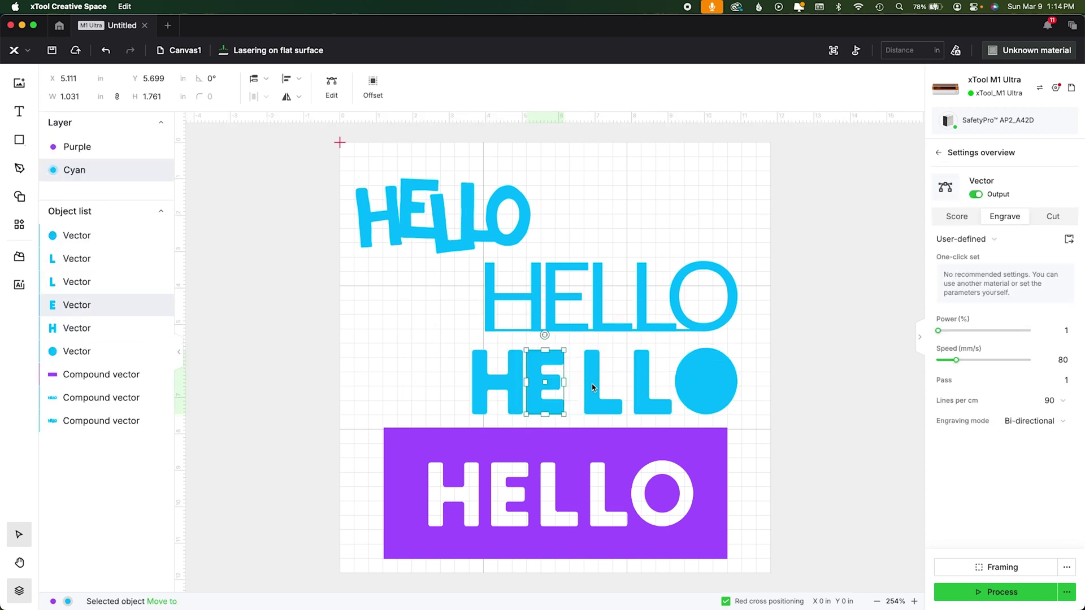
Step: Turn the second L upside down and fit it into the first L at about X 7.18 in, Y 5.70 in
{"action": "left_click", "coordinate": [620, 387]}
{"action": "left_click_drag", "start_coordinate": [638, 389], "coordinate": [673, 408]}
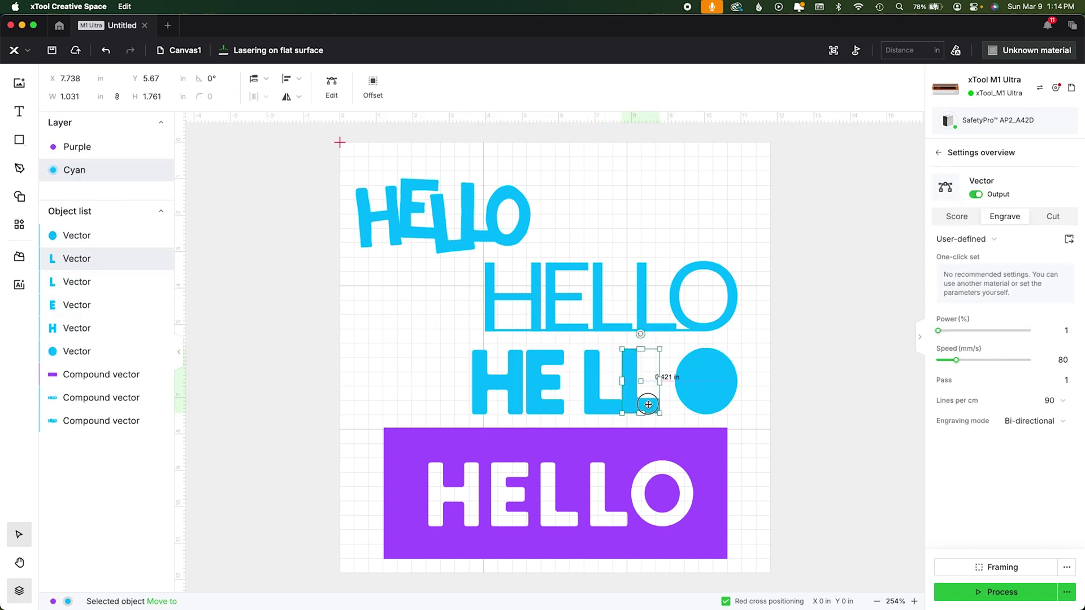
{"action": "left_click_drag", "start_coordinate": [641, 335], "coordinate": [644, 435]}
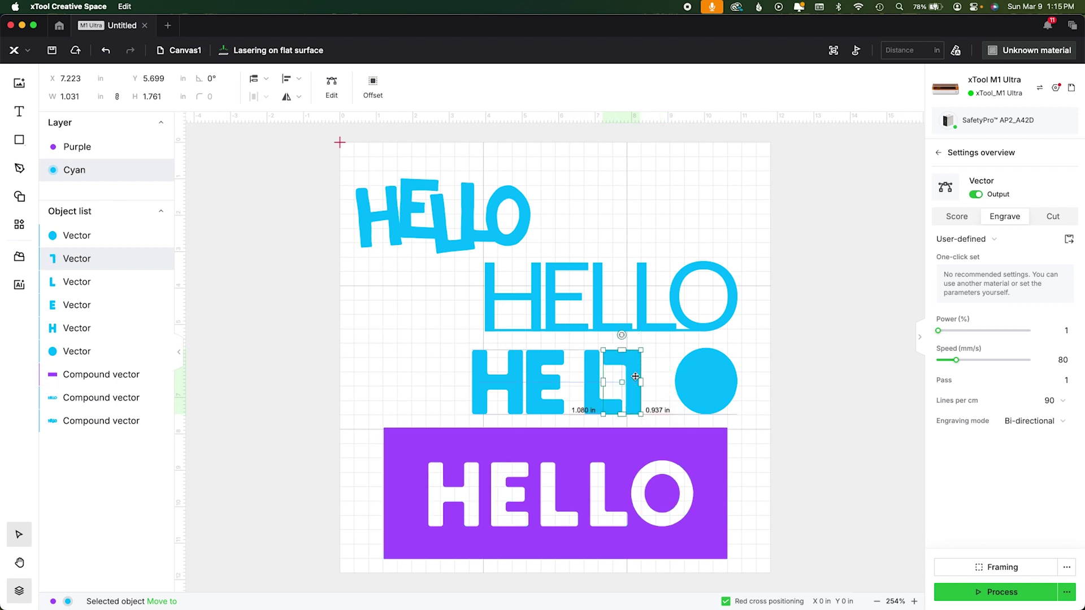
{"action": "left_click_drag", "start_coordinate": [655, 376], "coordinate": [635, 377]}
{"action": "key", "text": "Right"}
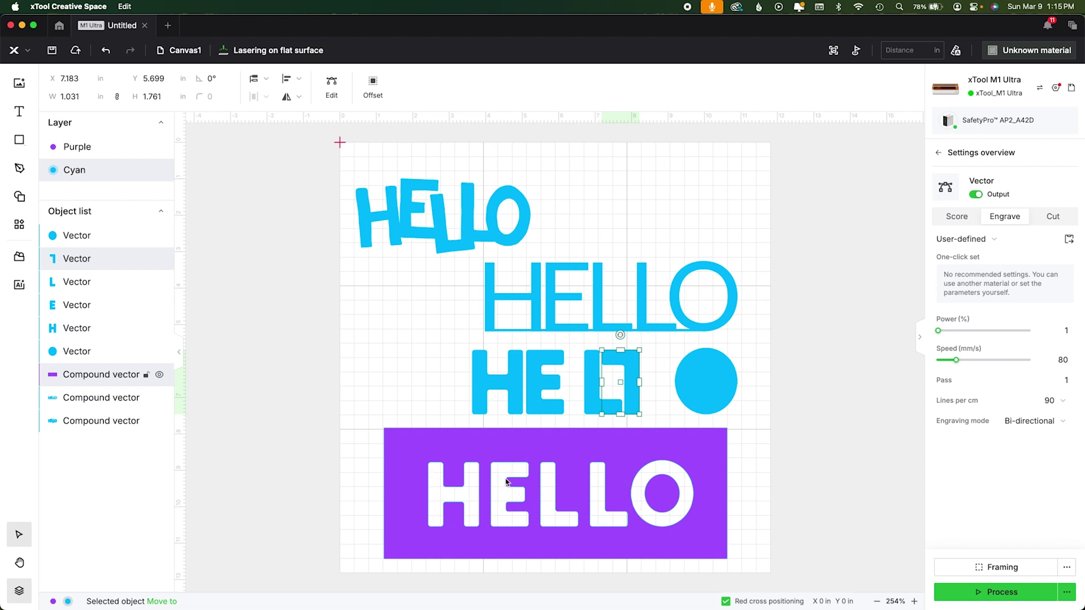
Step: Nudge the E against the H at about X 5.06 in
{"action": "left_click_drag", "start_coordinate": [533, 362], "coordinate": [531, 362]}
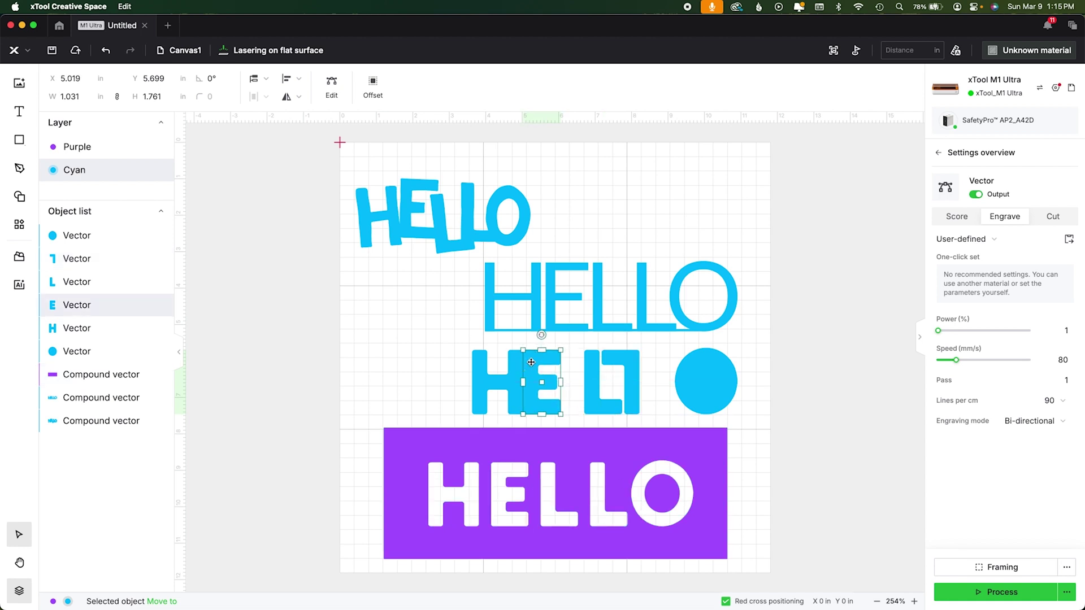
{"action": "key", "text": "Right"}
{"action": "key", "text": "Right"}
{"action": "key", "text": "Right"}
{"action": "key", "text": "Right"}
{"action": "key", "text": "Right"}
{"action": "key", "text": "Right"}
{"action": "key", "text": "Left"}
{"action": "key", "text": "Left"}
{"action": "key", "text": "Left"}
{"action": "key", "text": "Left"}
{"action": "key", "text": "Left"}
{"action": "key", "text": "Left"}
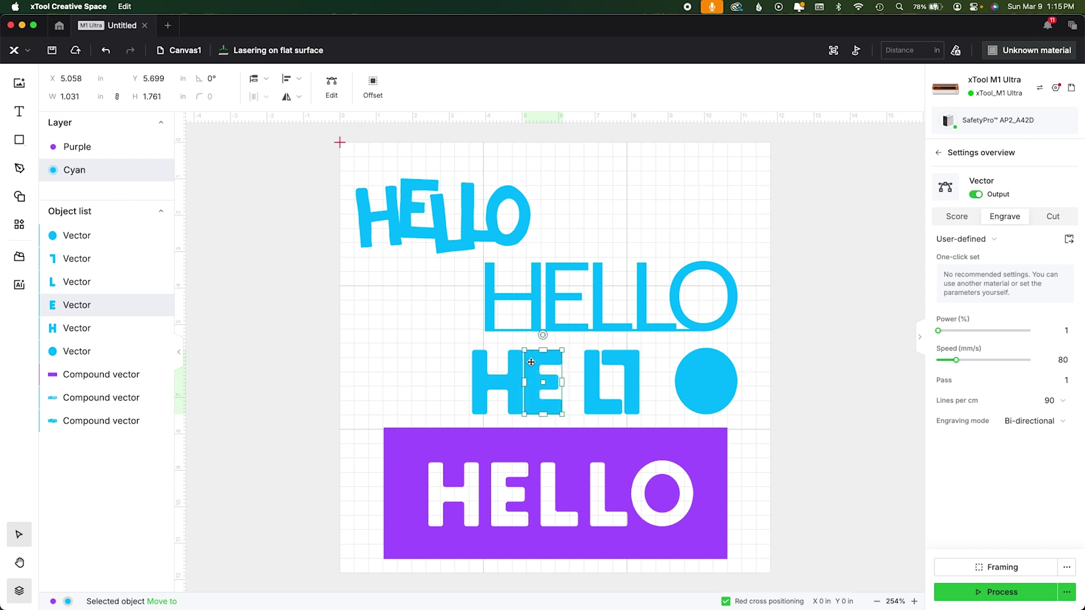
Step: Try moving the two interlocked Ls against the E, and undo the move
{"action": "left_click_drag", "start_coordinate": [573, 341], "coordinate": [597, 406]}
{"action": "left_click", "coordinate": [710, 390]}
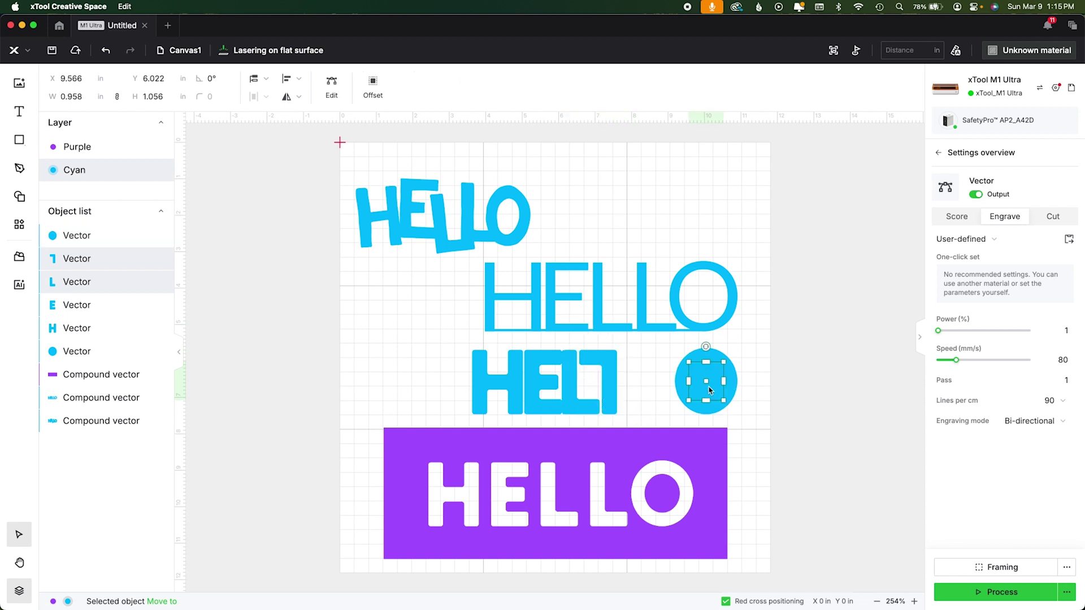
{"action": "key", "text": "super+z"}
{"action": "key", "text": "super+z"}
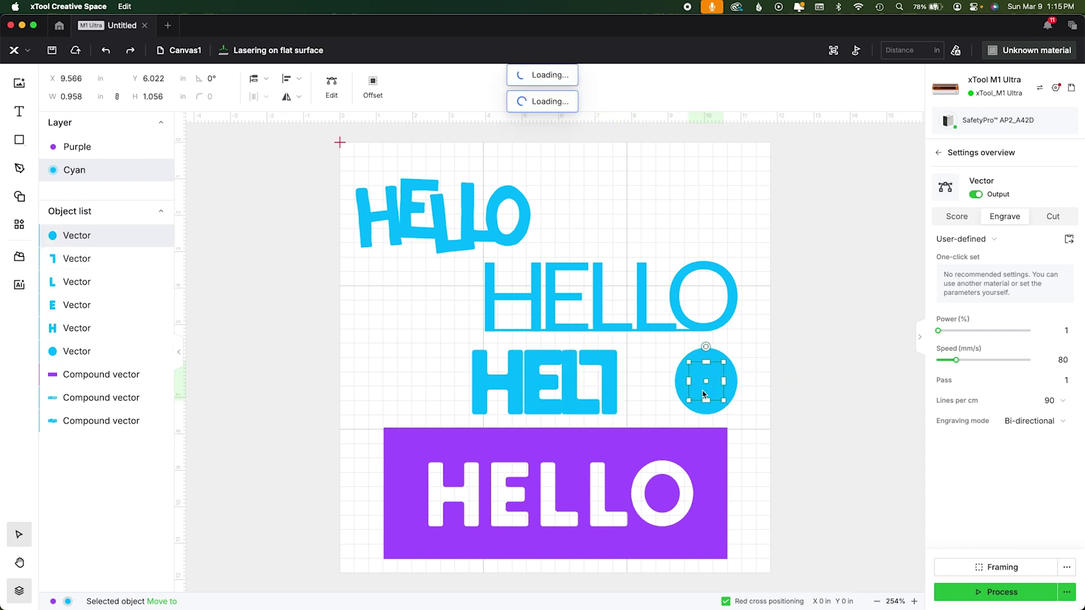
Step: Combine the outer and inner circles of the O into one compound vector with an open centre
{"action": "left_click_drag", "start_coordinate": [749, 366], "coordinate": [701, 398]}
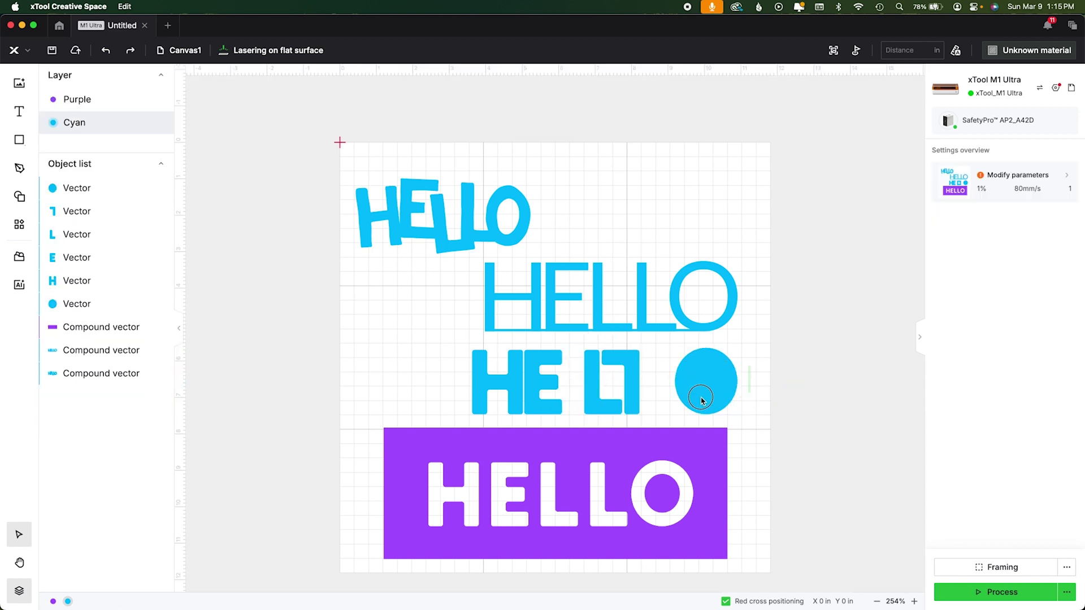
{"action": "left_click", "coordinate": [701, 400]}
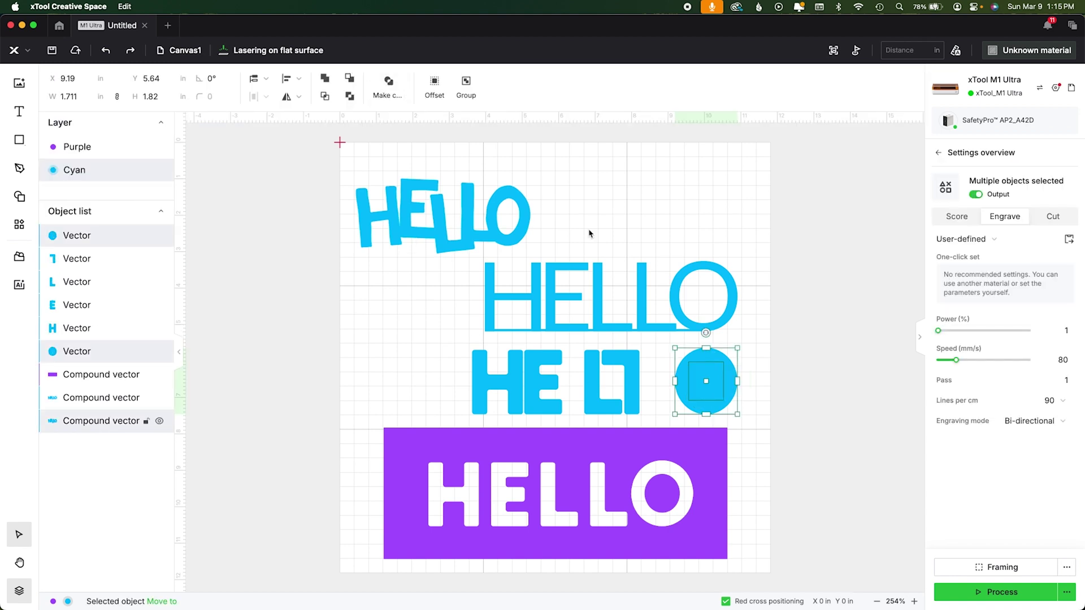
{"action": "key", "text": "super+8"}
Step: Move the O beside the upside-down L at about X 8.38 in, and reposition the E at about X 5.22 in
{"action": "left_click_drag", "start_coordinate": [731, 392], "coordinate": [701, 394]}
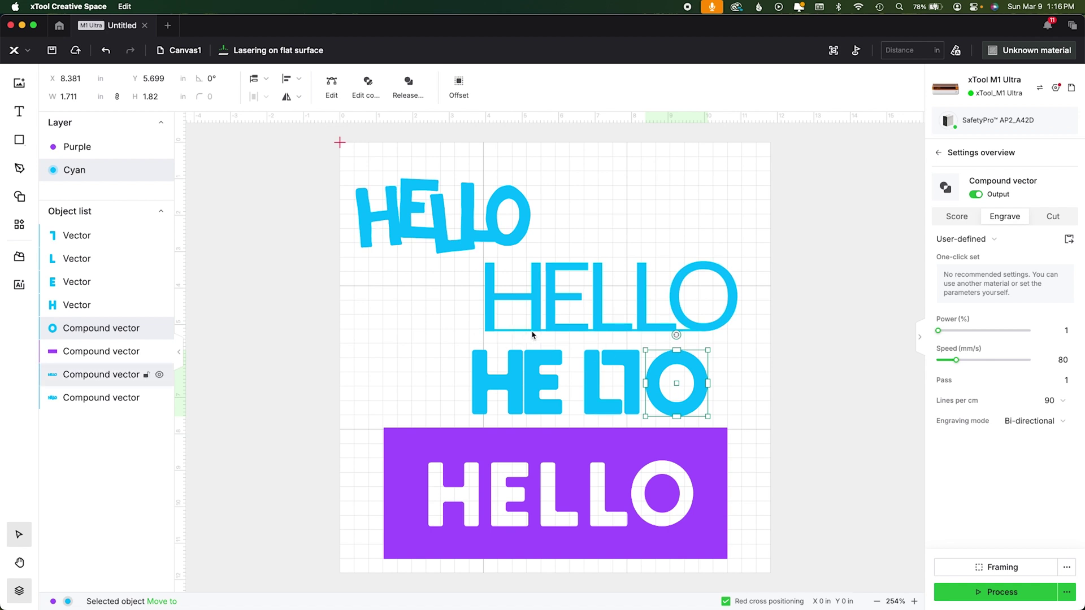
{"action": "left_click", "coordinate": [524, 360]}
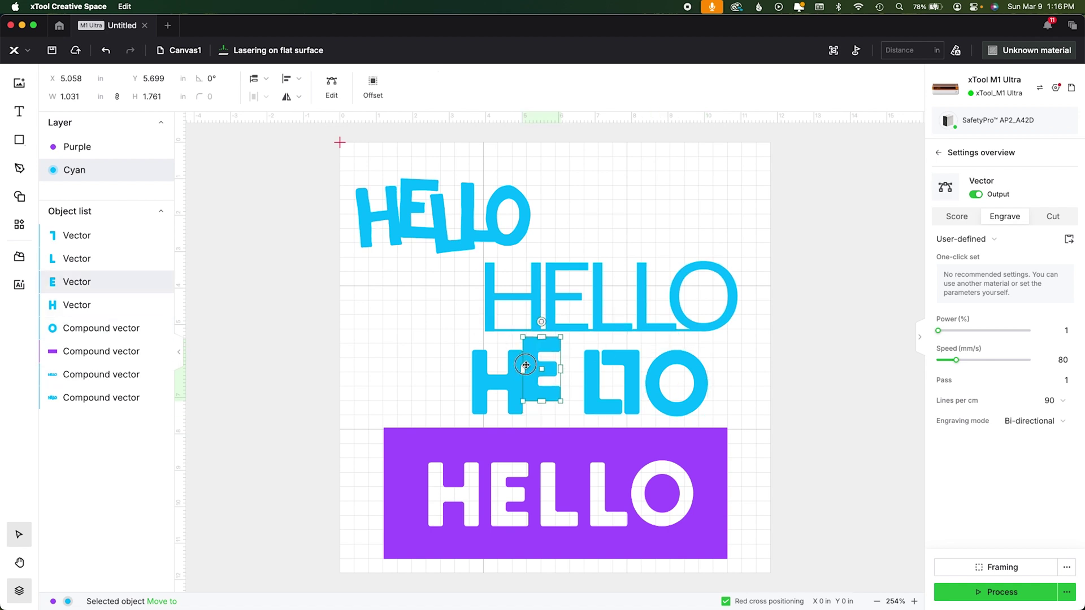
{"action": "mouse_move", "coordinate": [525, 365]}
{"action": "left_mouse_down"}
{"action": "mouse_move", "coordinate": [518, 432]}
{"action": "mouse_move", "coordinate": [519, 373]}
{"action": "mouse_move", "coordinate": [532, 375]}
{"action": "left_mouse_up"}
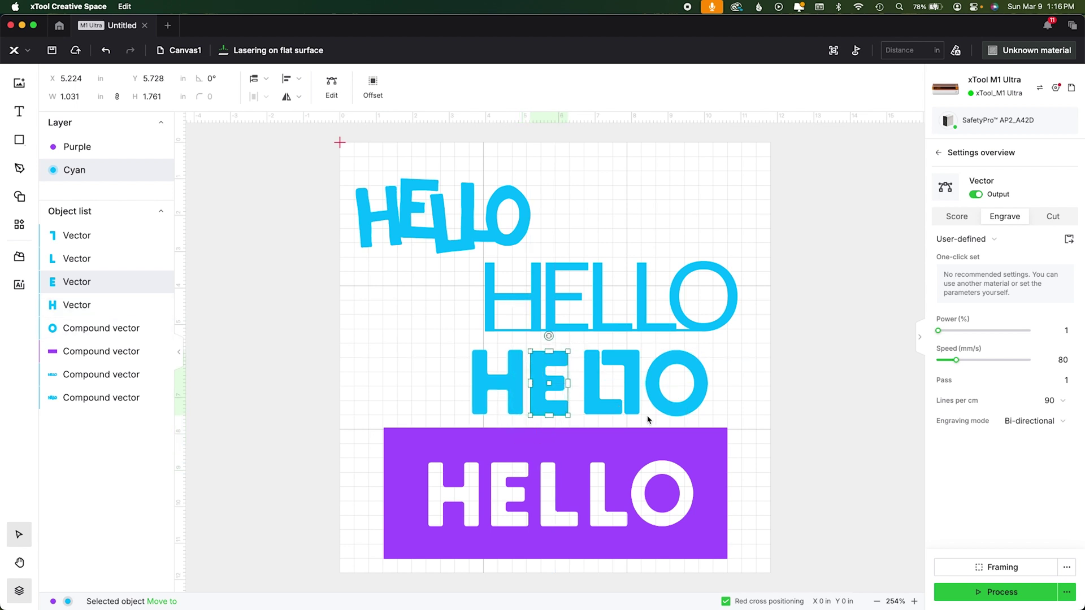
Step: Select all the letters of the rearranged HELLO, move them to the upper-right area of the work area, and group them
{"action": "left_click_drag", "start_coordinate": [439, 373], "coordinate": [816, 191]}
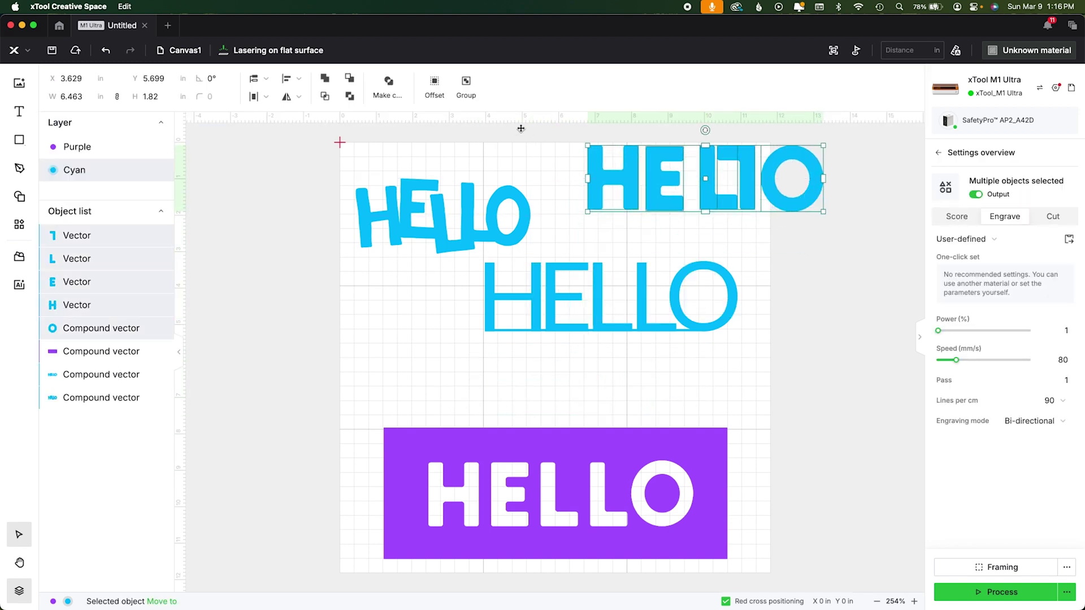
{"action": "left_click", "coordinate": [466, 86]}
Step: Add a new text object reading HELLO in the space above the purple rectangle
{"action": "key", "text": "t"}
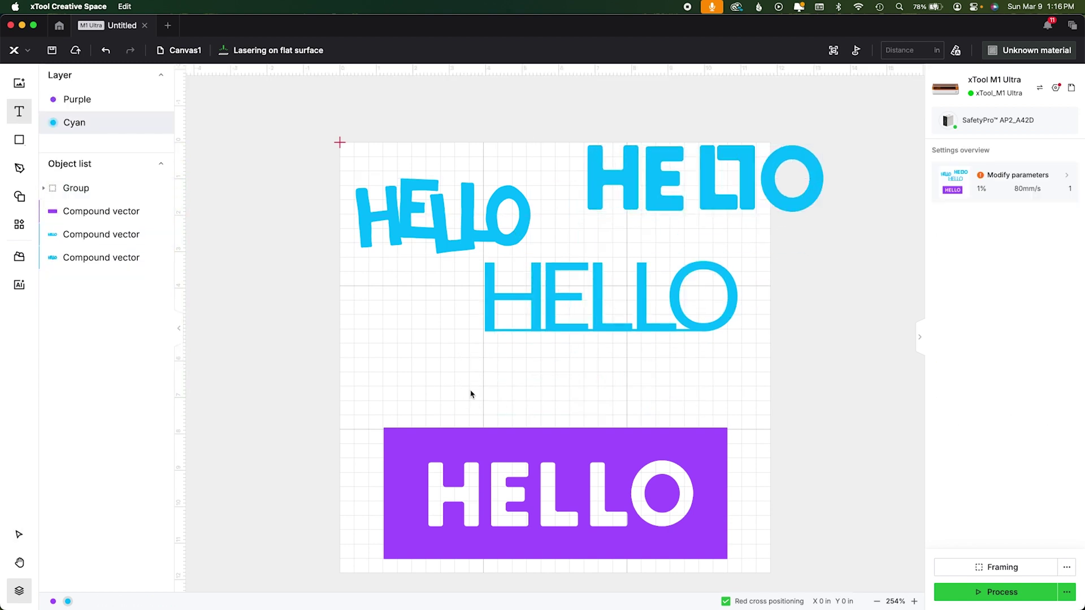
{"action": "left_click", "coordinate": [470, 394]}
{"action": "type", "text": "hello"}
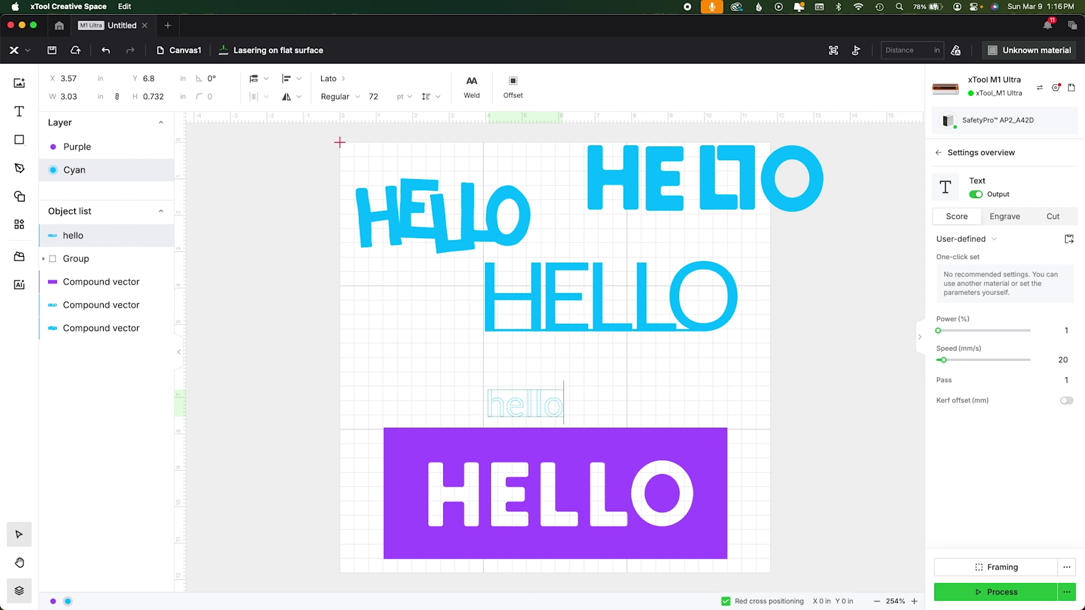
{"action": "key", "text": "super+a"}
{"action": "type", "text": "he"}
{"action": "key", "text": "BackSpace"}
{"action": "key", "text": "BackSpace"}
{"action": "type", "text": "HELL"}
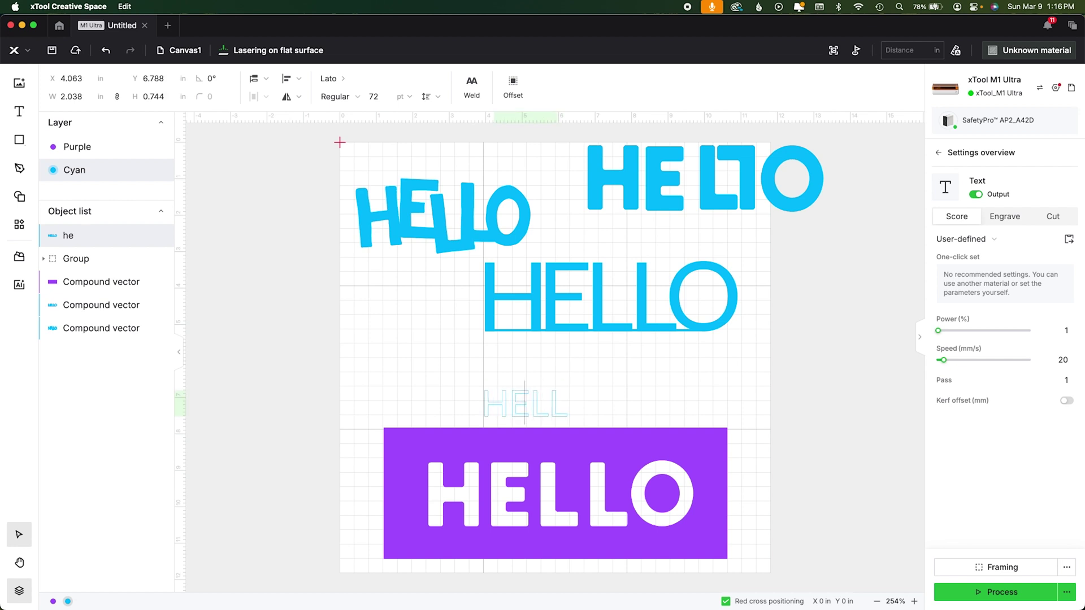
{"action": "type", "text": "O"}
{"action": "left_click", "coordinate": [547, 363]}
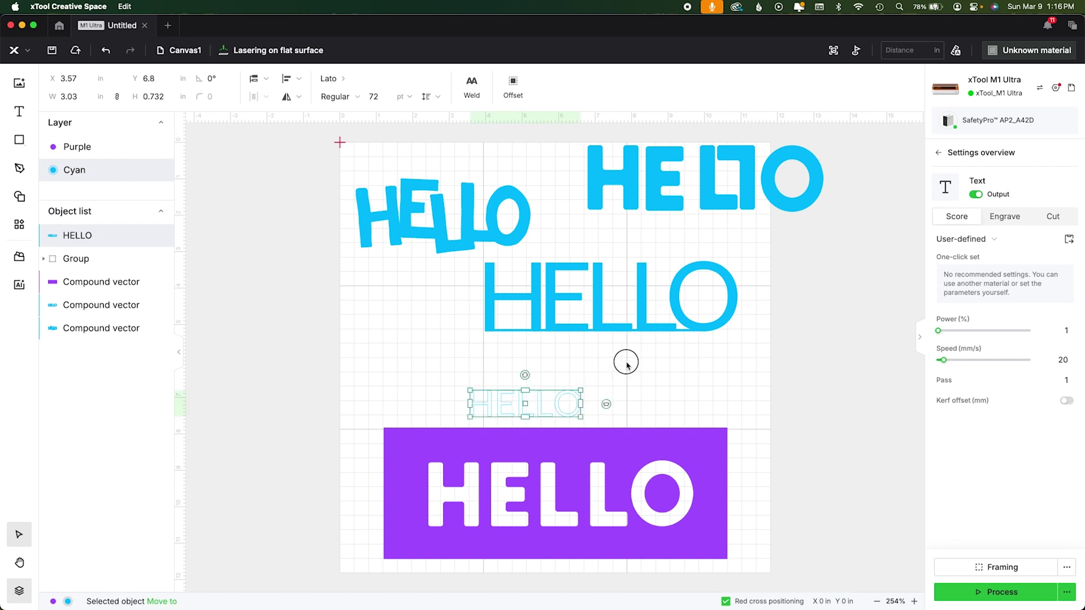
Step: Enlarge the new HELLO text to about 7 in wide and set its processing type to Engrave
{"action": "left_click_drag", "start_coordinate": [626, 362], "coordinate": [644, 355]}
{"action": "left_click", "coordinate": [1000, 211]}
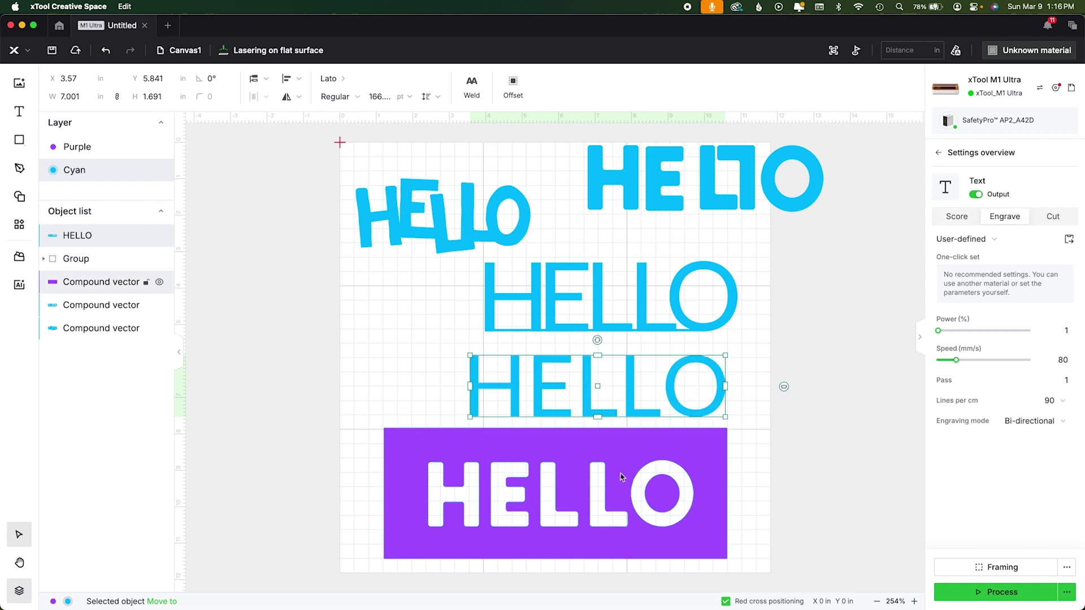
Step: Move the purple cut-out shape off the work area, and reposition the new HELLO at about X 2.4 in, Y 6.23 in
{"action": "left_click_drag", "start_coordinate": [621, 476], "coordinate": [860, 256]}
{"action": "left_click_drag", "start_coordinate": [578, 397], "coordinate": [536, 410]}
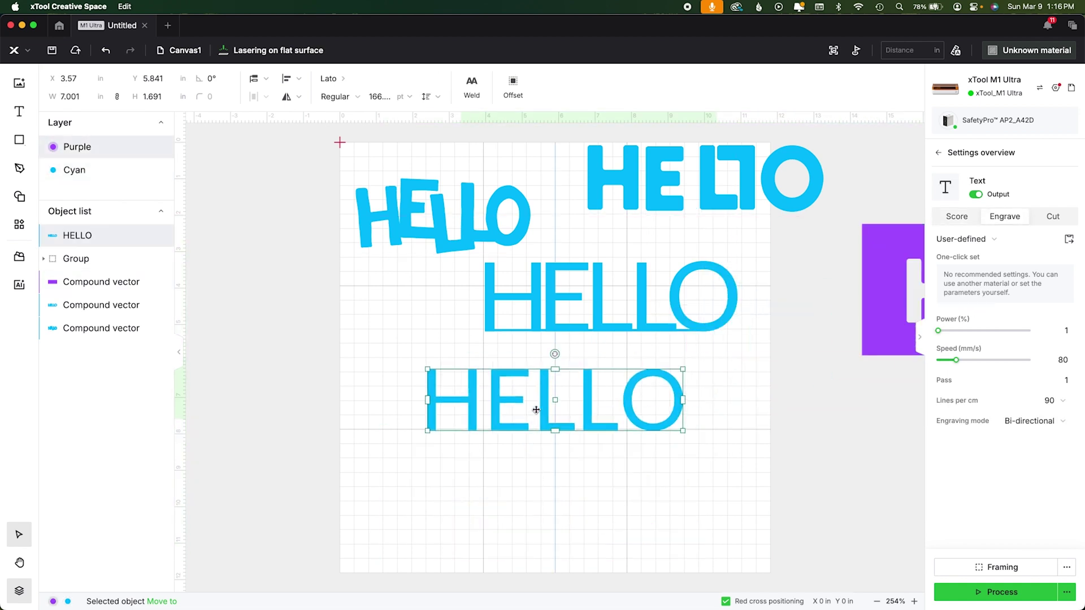
Step: Add a second line reading THERE to the new HELLO text
{"action": "double_click", "coordinate": [655, 426]}
{"action": "key", "text": "Return"}
{"action": "type", "text": "T"}
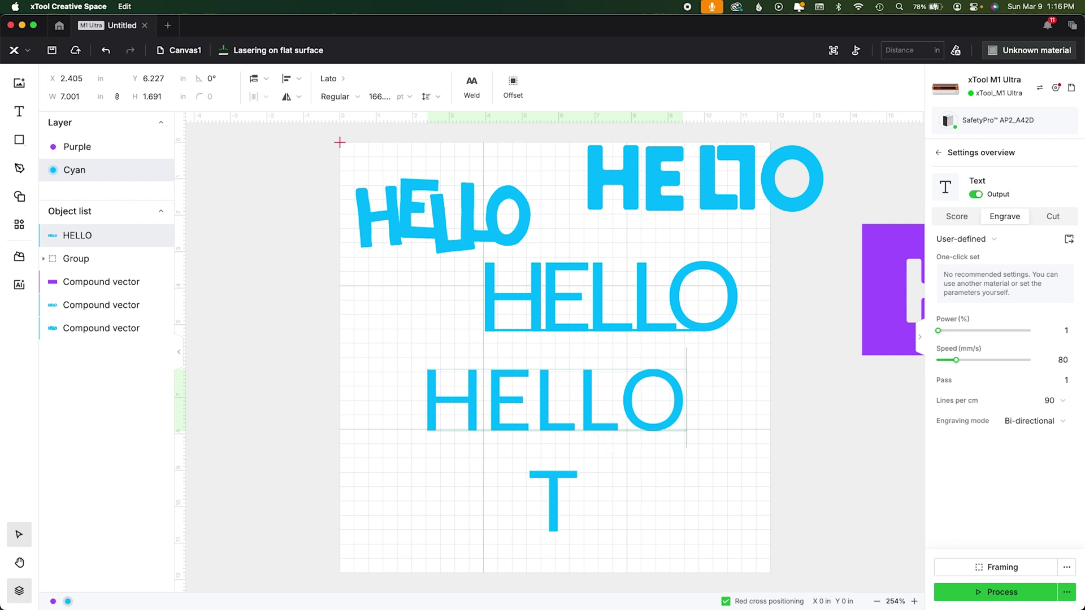
{"action": "type", "text": "HERE"}
{"action": "left_click", "coordinate": [686, 568]}
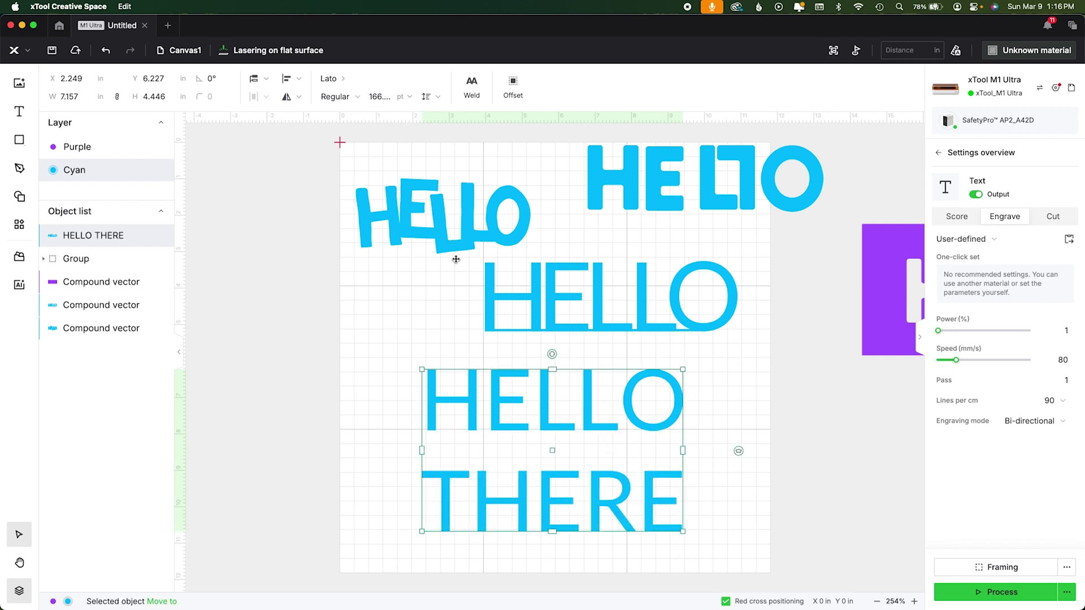
Step: Change the HELLO THERE text to the Victoria font in its Rounded style
{"action": "left_click", "coordinate": [350, 79]}
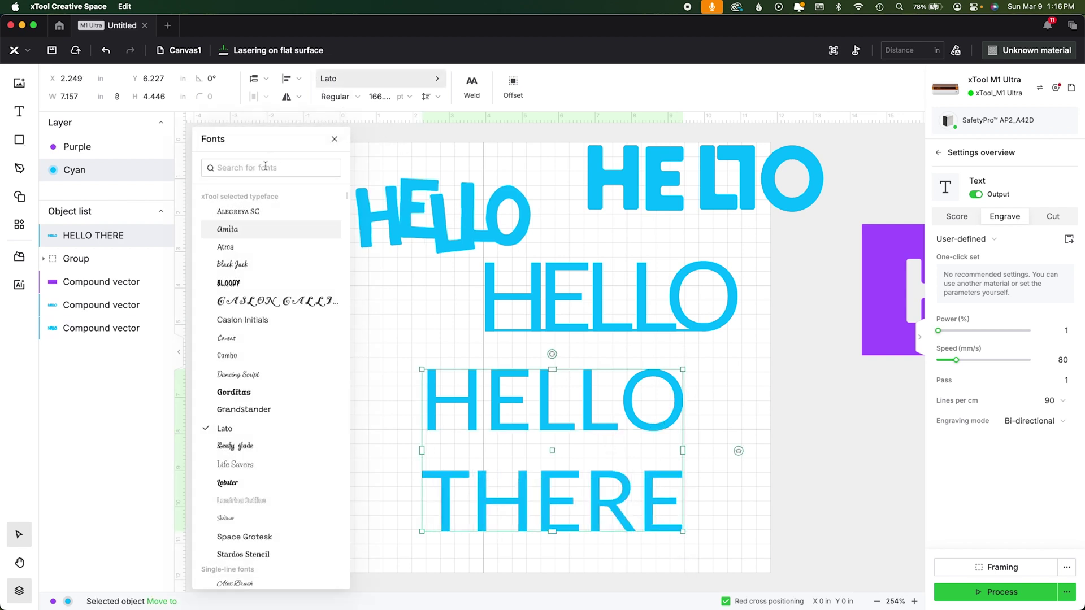
{"action": "left_click", "coordinate": [269, 167]}
{"action": "type", "text": "VICTOR"}
{"action": "left_click", "coordinate": [244, 210]}
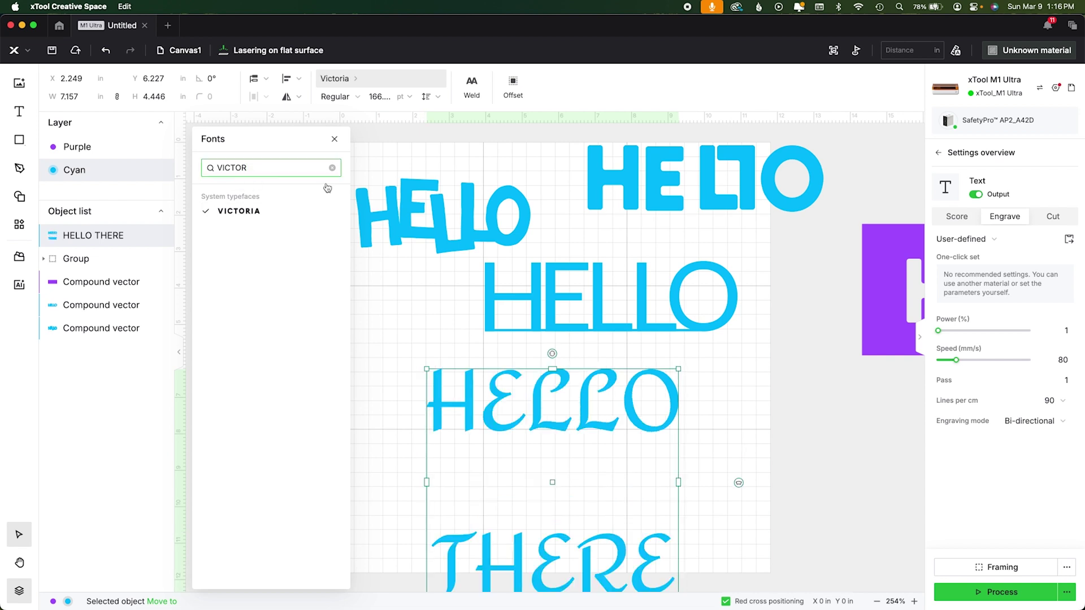
{"action": "left_click", "coordinate": [334, 139]}
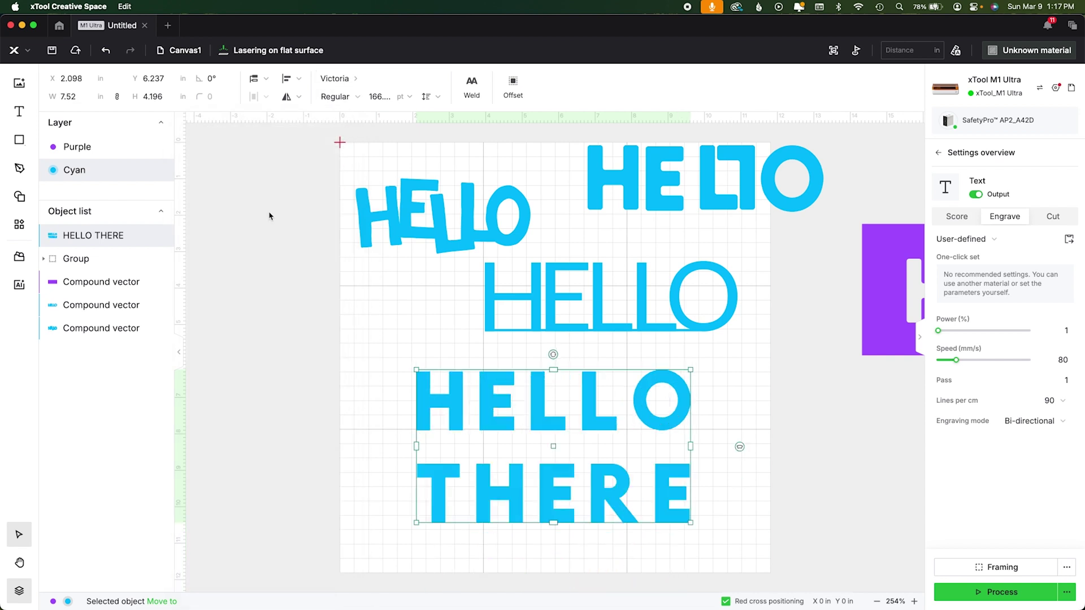
{"action": "left_click", "coordinate": [336, 97]}
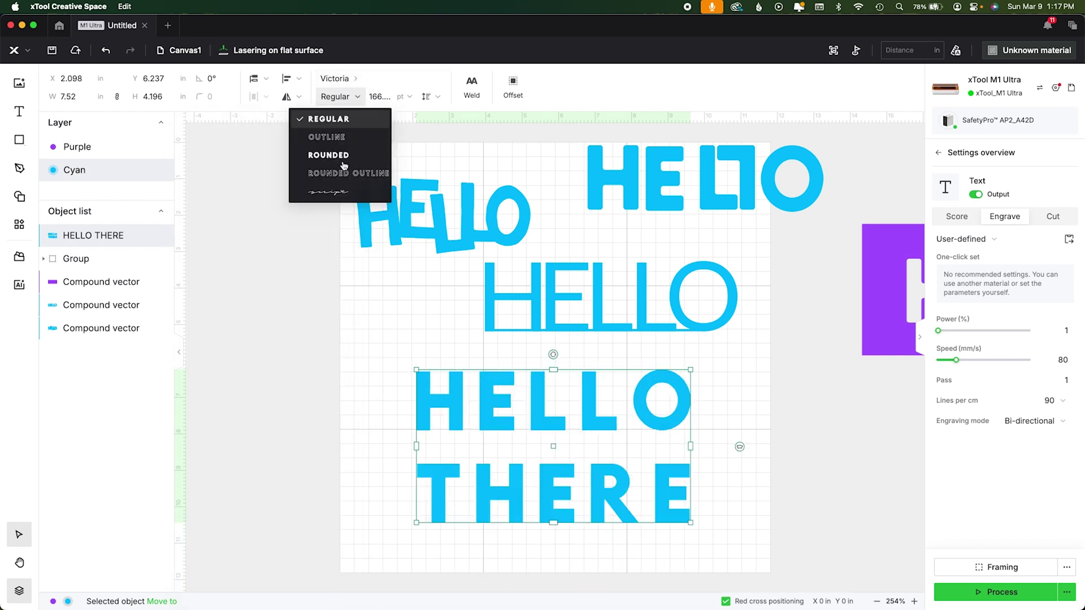
{"action": "left_click", "coordinate": [342, 156]}
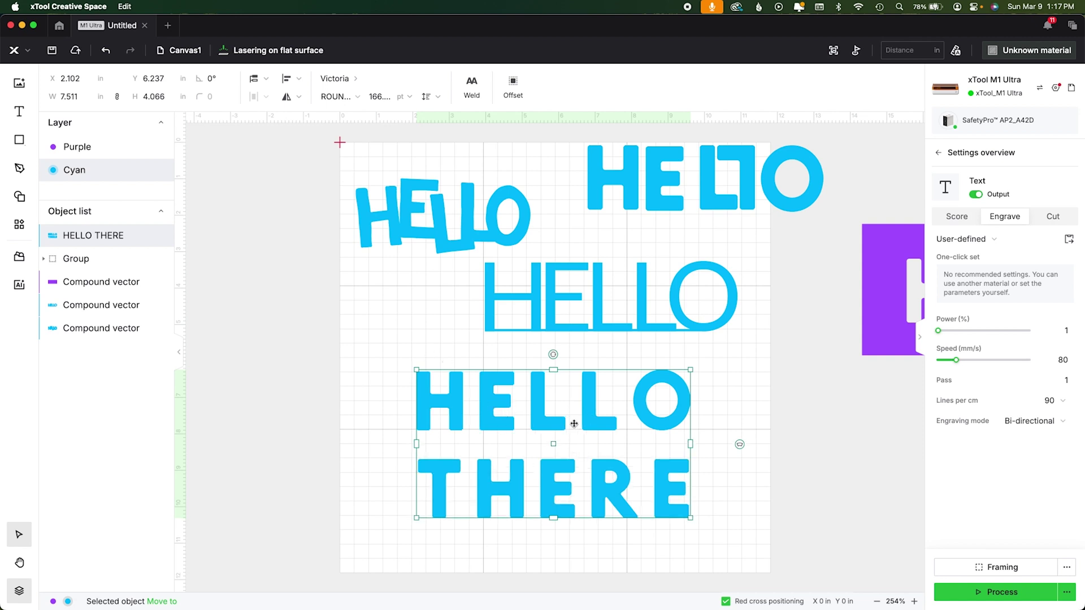
Step: Split the HELLO THERE text into individual letters
{"action": "right_click", "coordinate": [572, 424]}
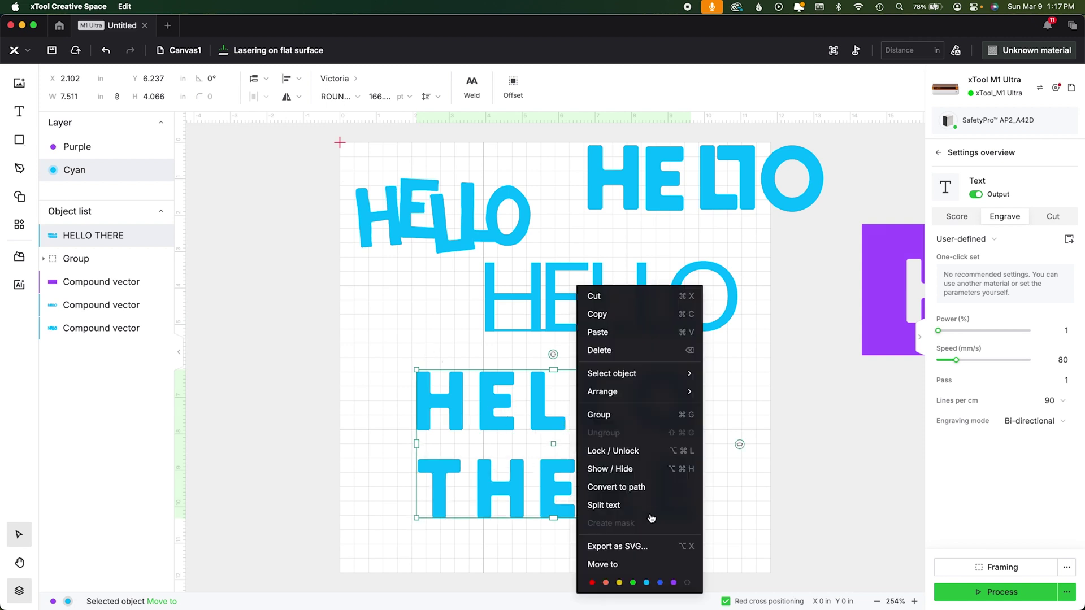
{"action": "left_click", "coordinate": [603, 505]}
{"action": "key", "text": "Escape"}
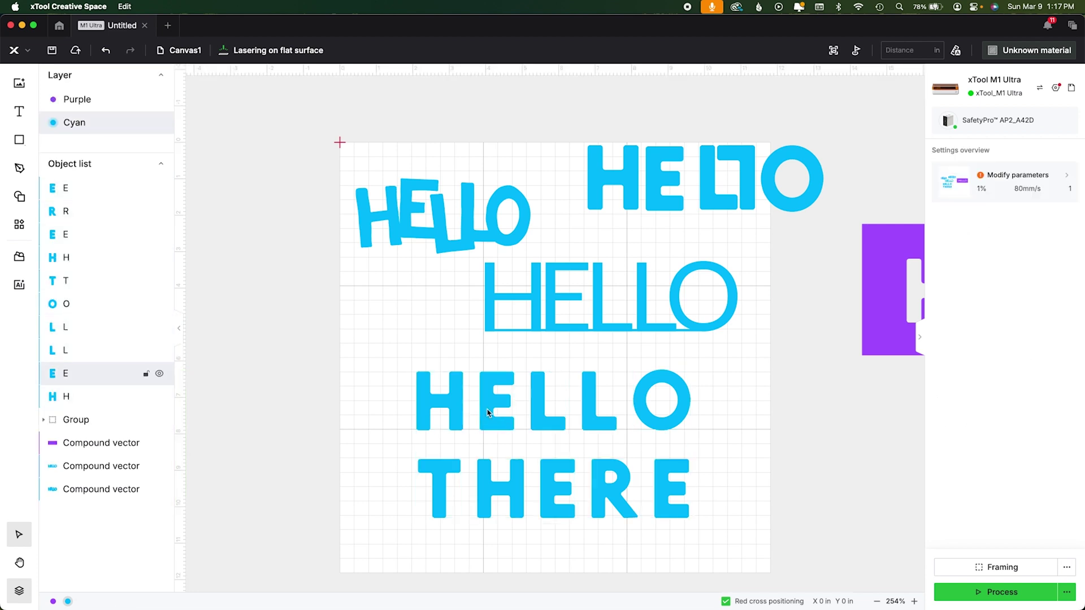
Step: Nudge the O of the lower HELLO against the second L, and shift both closer to the first L
{"action": "left_click", "coordinate": [644, 416]}
{"action": "key", "text": "Left"}
{"action": "key", "text": "Left"}
{"action": "key", "text": "Left"}
{"action": "key", "text": "Left"}
{"action": "key", "text": "Left"}
{"action": "key", "text": "Left"}
{"action": "key", "text": "Left"}
{"action": "key", "text": "Left"}
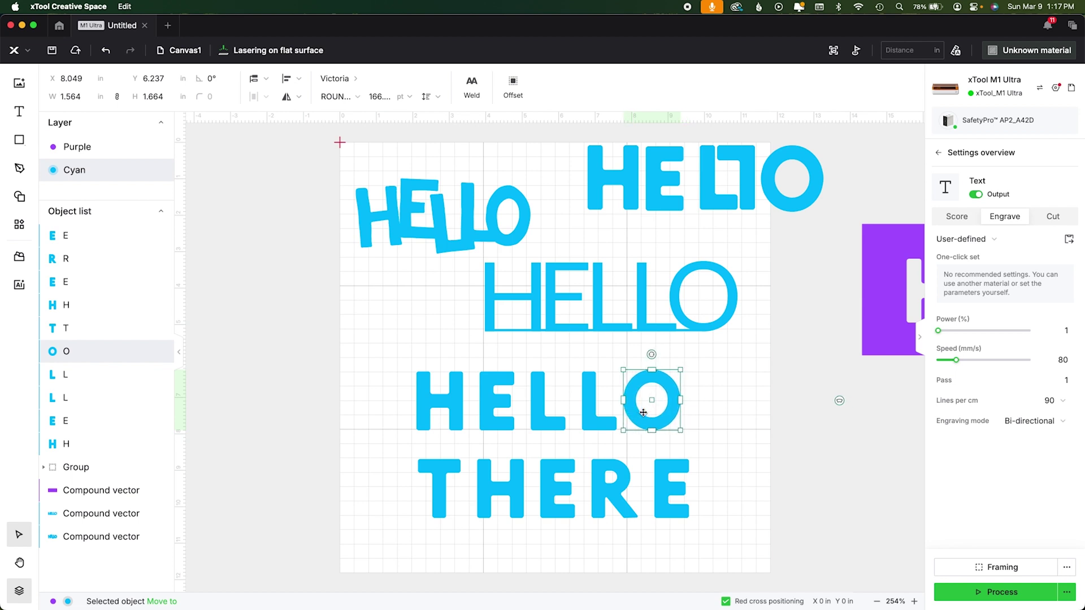
{"action": "left_click", "coordinate": [593, 411]}
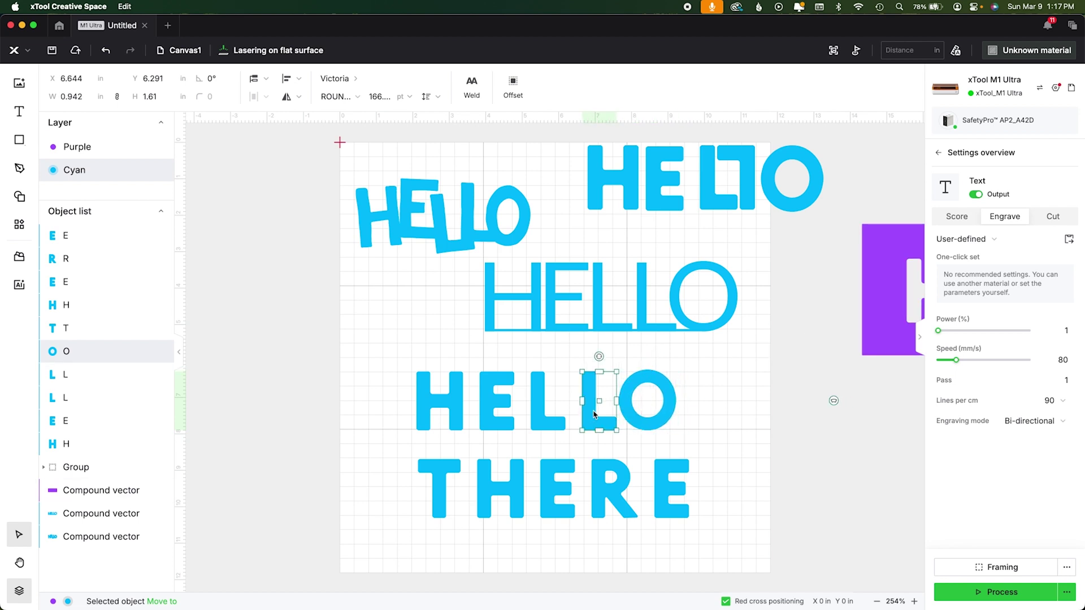
{"action": "left_click", "coordinate": [633, 408], "text": "shift"}
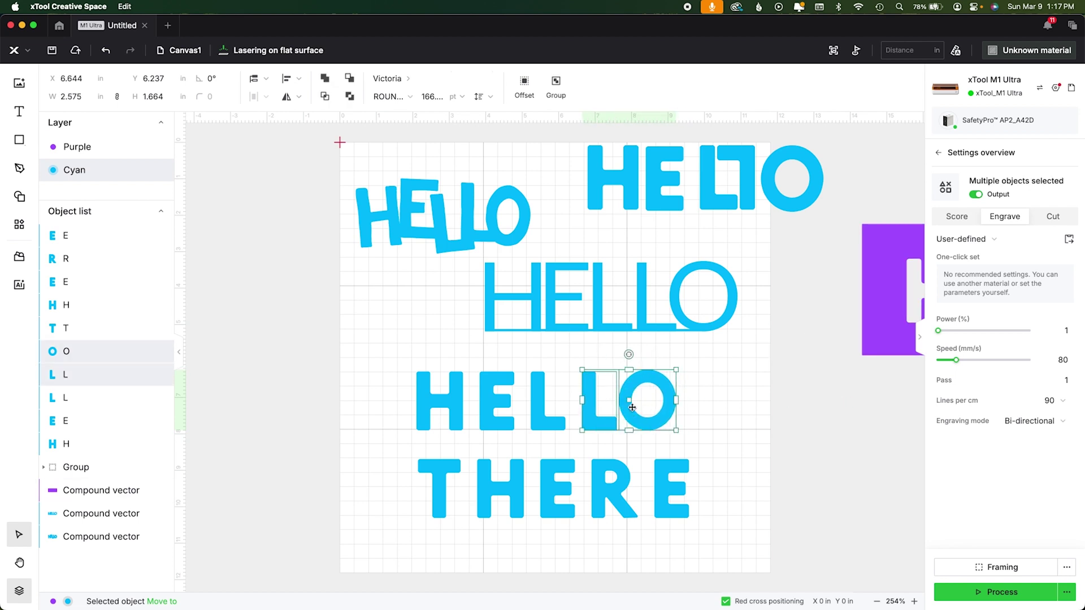
Step: Nudge the E to about X 3.84 in and the H to about X 2.58 in to close the gaps in HELLO
{"action": "left_click", "coordinate": [478, 412]}
{"action": "left_click", "coordinate": [490, 411]}
{"action": "key", "text": "Right"}
{"action": "key", "text": "Right"}
{"action": "key", "text": "Right"}
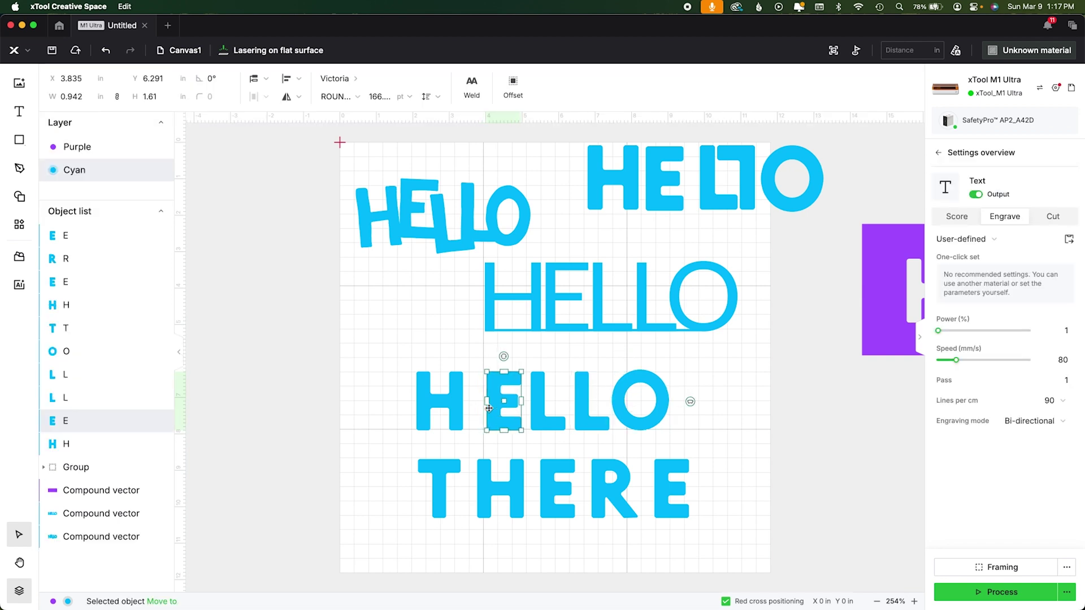
{"action": "left_click", "coordinate": [453, 400]}
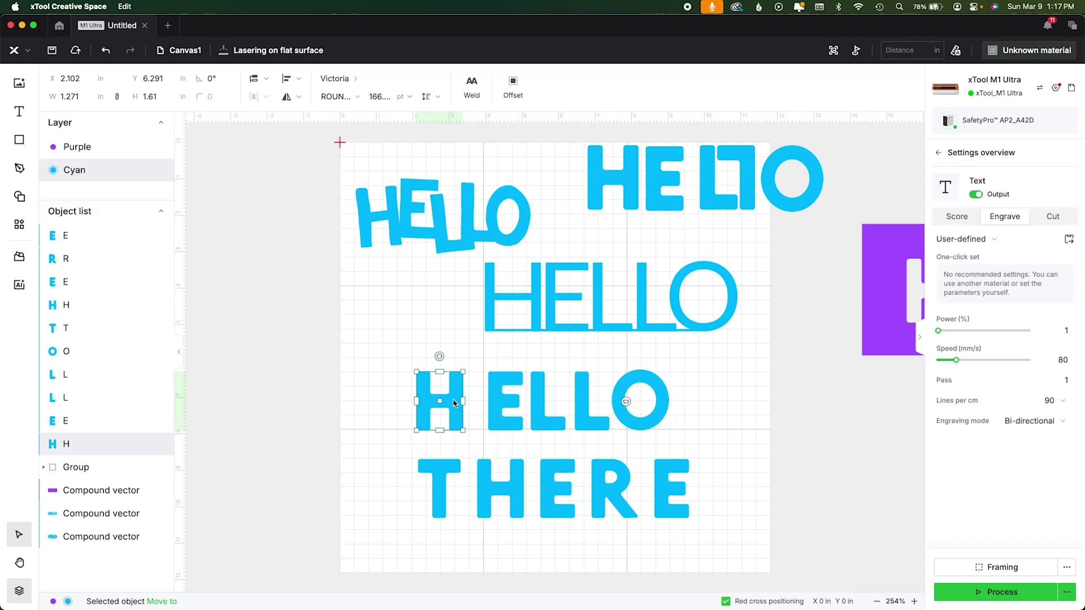
{"action": "key", "text": "Right"}
{"action": "key", "text": "Right"}
{"action": "key", "text": "Right"}
{"action": "key", "text": "Right"}
{"action": "key", "text": "Right"}
{"action": "key", "text": "Right"}
{"action": "key", "text": "Right"}
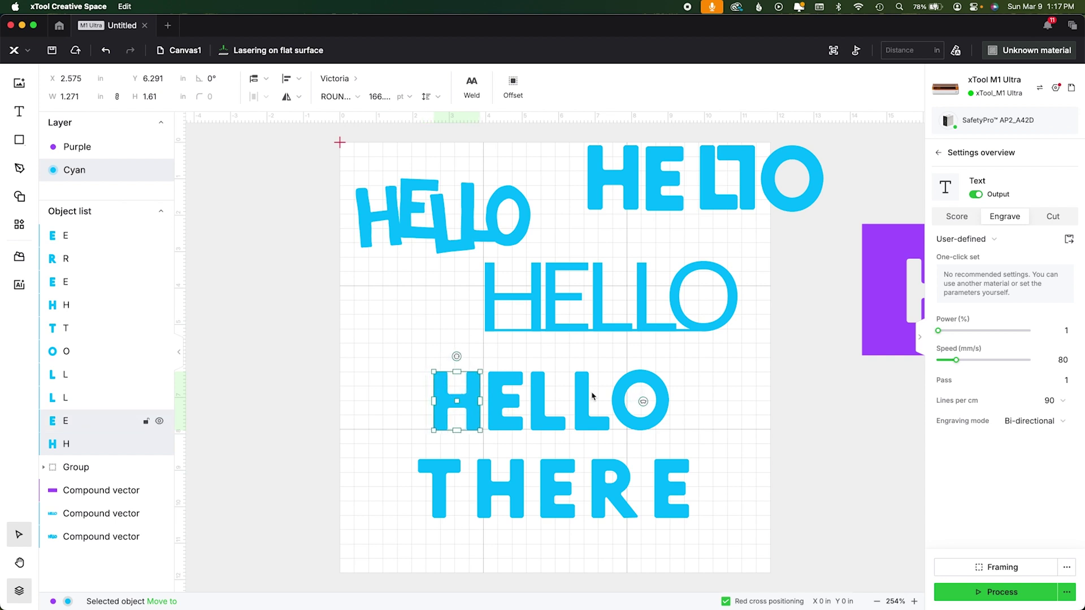
Step: Move the letters of THERE up against the bottom of HELLO and tighten the spacing between them
{"action": "left_click_drag", "start_coordinate": [438, 485], "coordinate": [478, 446]}
{"action": "left_click_drag", "start_coordinate": [551, 487], "coordinate": [532, 457]}
{"action": "left_click_drag", "start_coordinate": [441, 460], "coordinate": [437, 460]}
{"action": "left_click_drag", "start_coordinate": [607, 480], "coordinate": [578, 450]}
{"action": "left_click_drag", "start_coordinate": [664, 489], "coordinate": [623, 459]}
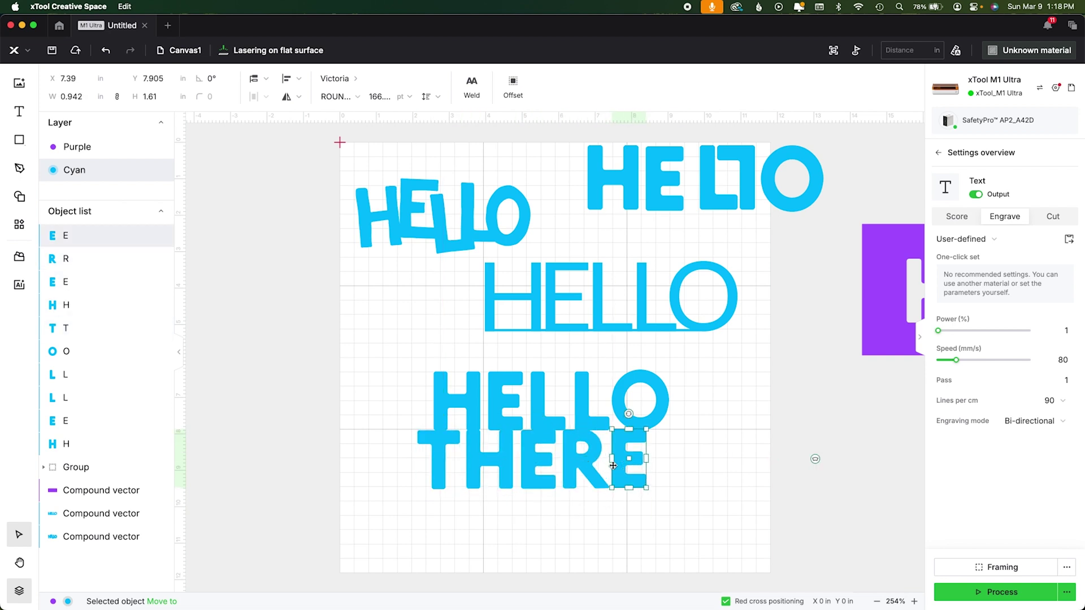
Step: Adjust the THERE letters as a row beneath HELLO at about X 1.92 in, Y 7.87 in
{"action": "left_click_drag", "start_coordinate": [815, 460], "coordinate": [414, 492]}
{"action": "left_click", "coordinate": [457, 513]}
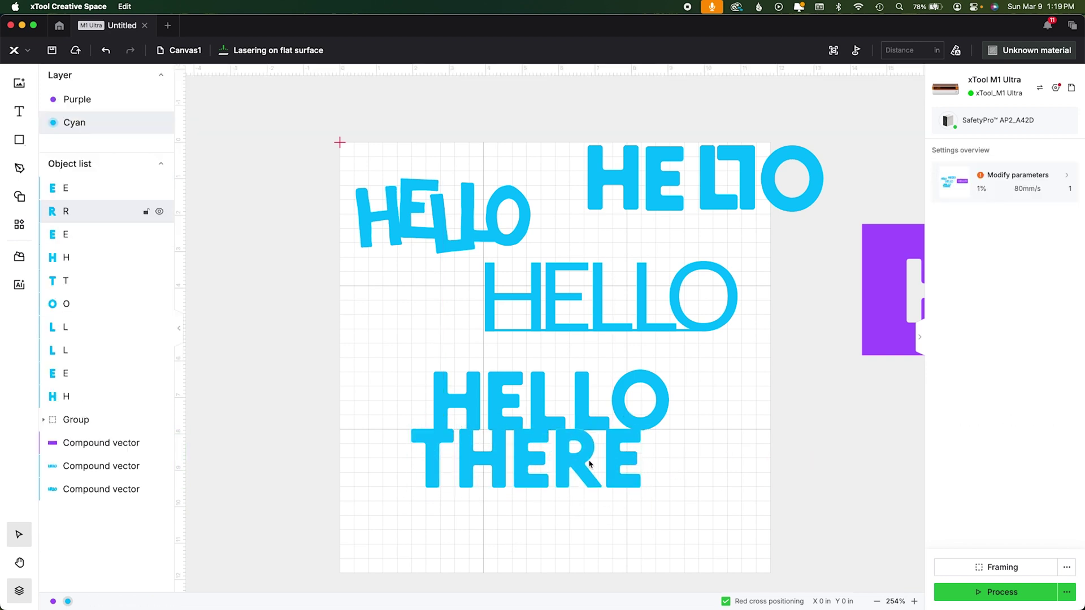
{"action": "left_click", "coordinate": [588, 460]}
{"action": "left_click_drag", "start_coordinate": [683, 504], "coordinate": [407, 438]}
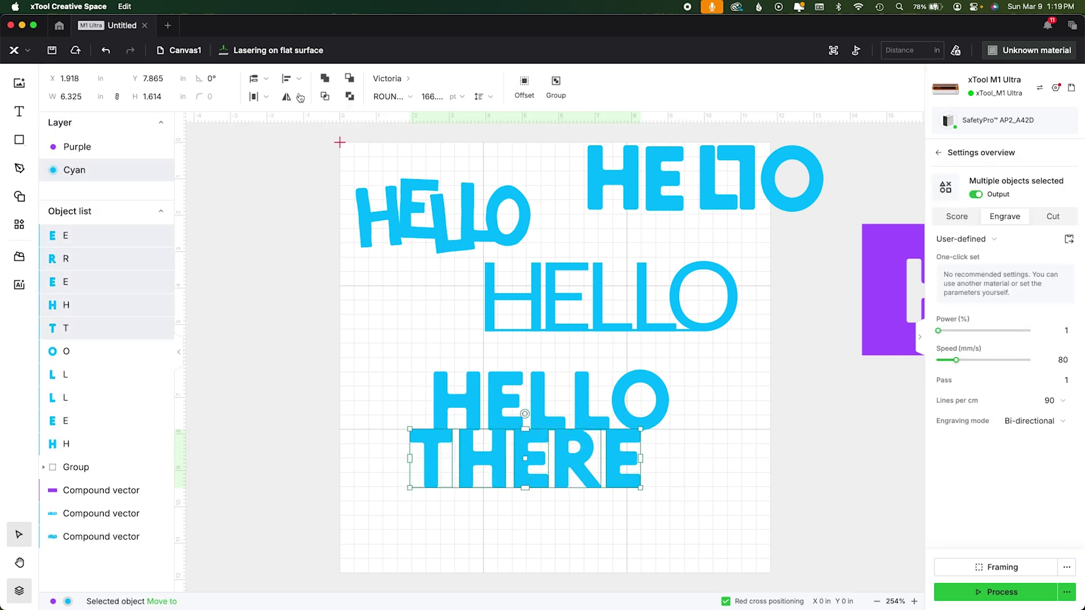
Step: Select all the letters of HELLO and THERE and unite them into one compound vector
{"action": "left_click_drag", "start_coordinate": [388, 368], "coordinate": [675, 421]}
{"action": "left_click_drag", "start_coordinate": [362, 383], "coordinate": [628, 493]}
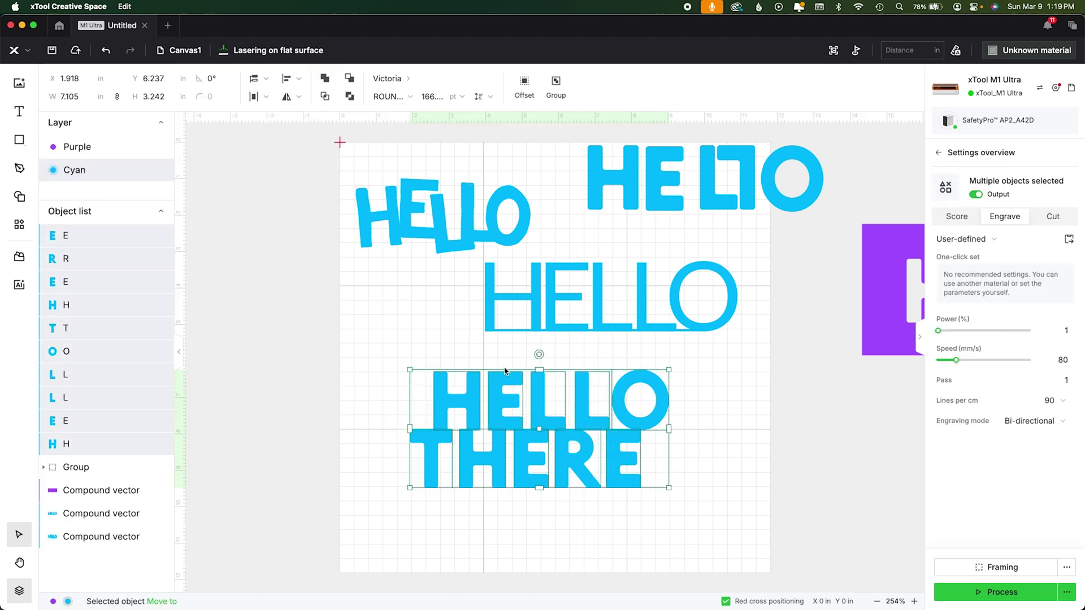
Step: Preview the united HELLO THERE outline with the Cut setting, return it to Engrave, and deselect it
{"action": "left_click", "coordinate": [1052, 218]}
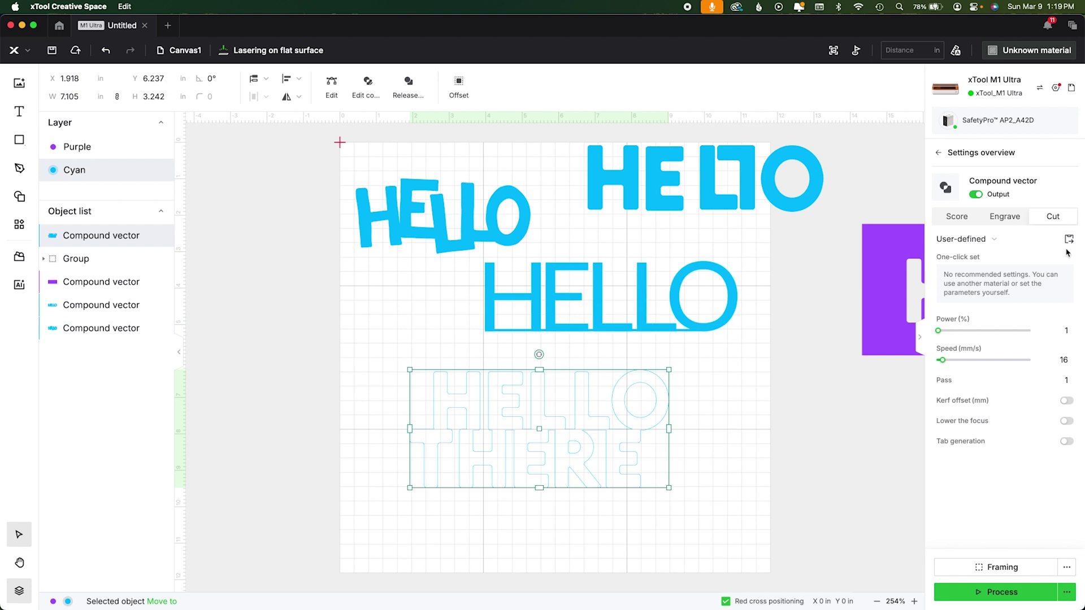
{"action": "left_click", "coordinate": [989, 218]}
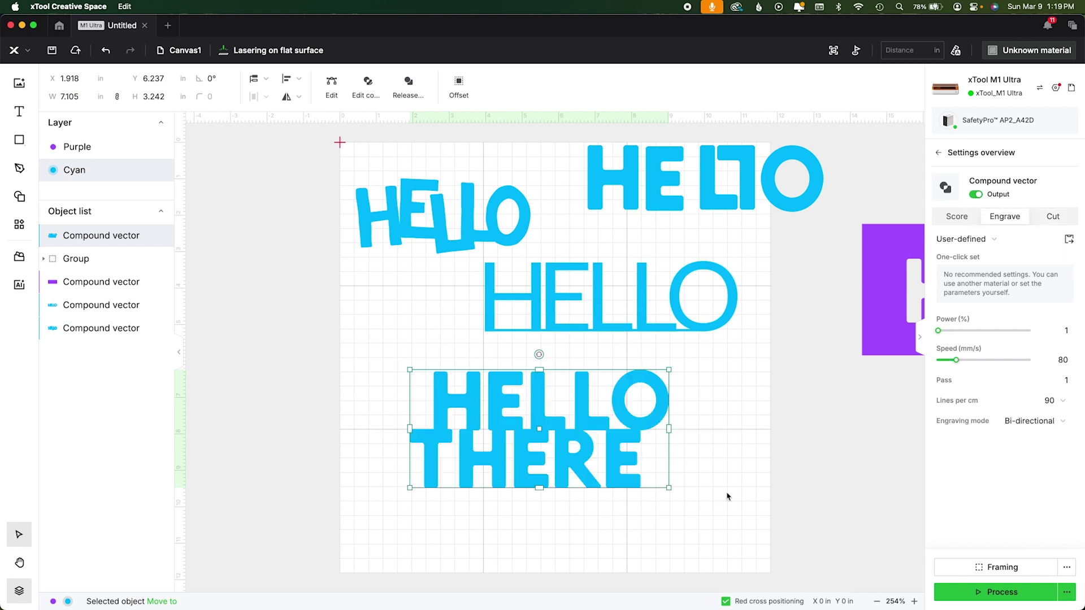
{"action": "left_click", "coordinate": [727, 496]}
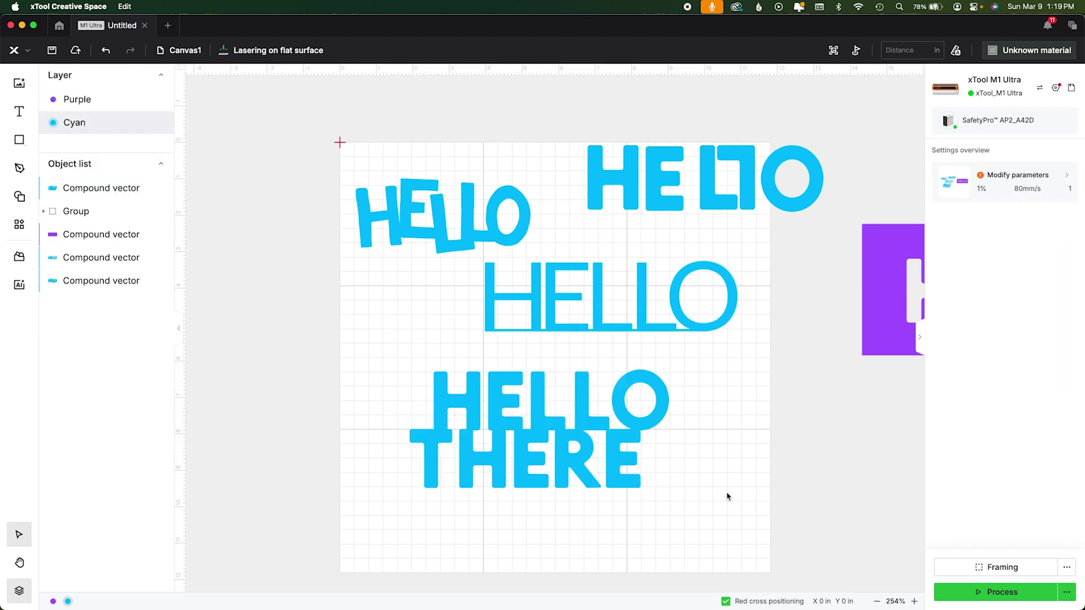